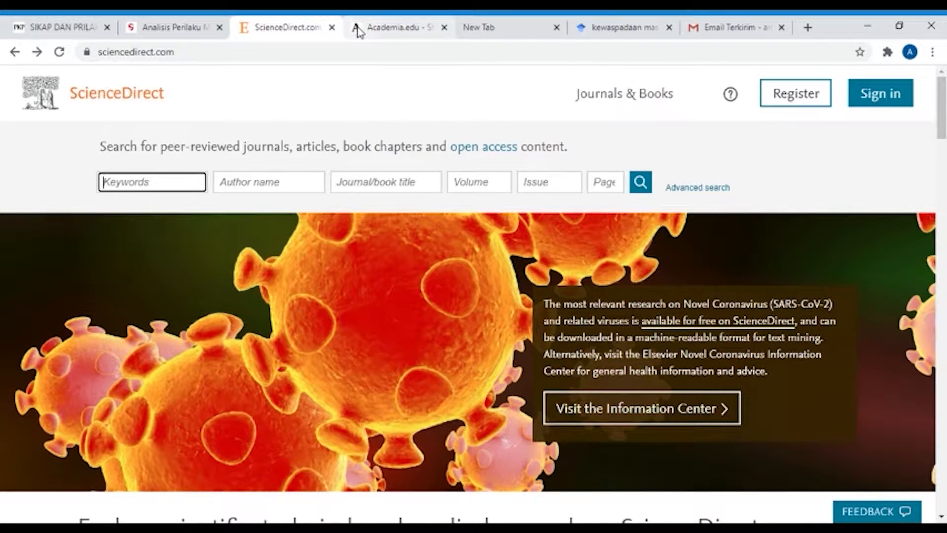
Search Academia.edu for papers on "kewaspadaan terhadap covid 19" and look through the results
left_click(358, 31)
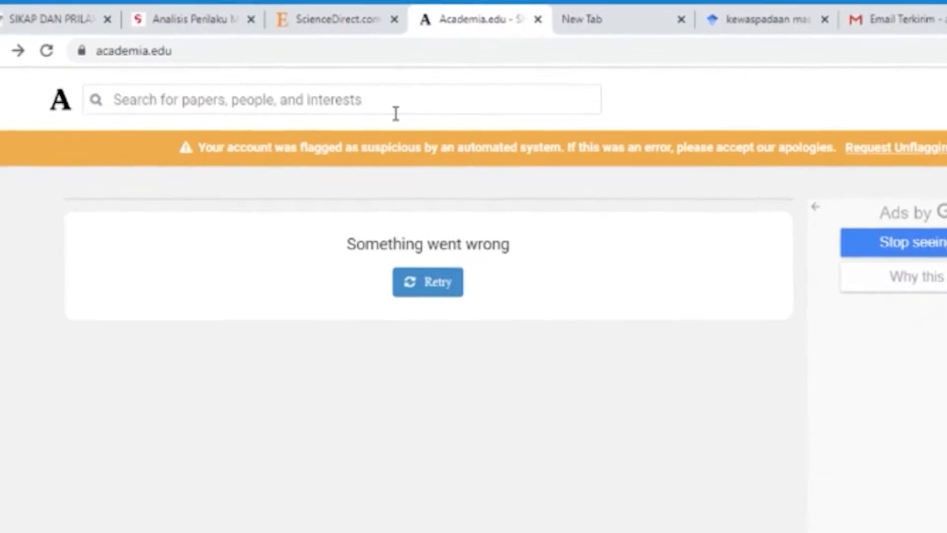
left_click(394, 113)
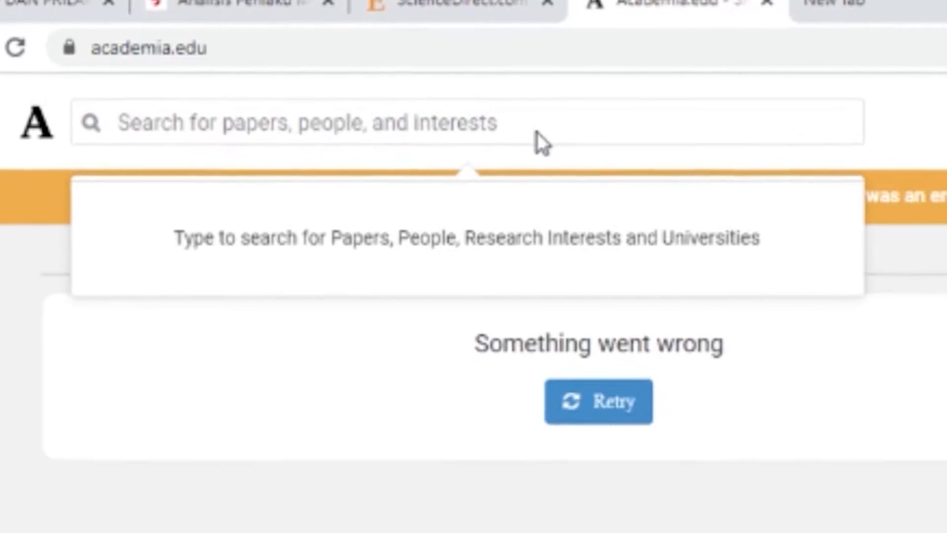
type("kewaspadaan terhadap covid 19")
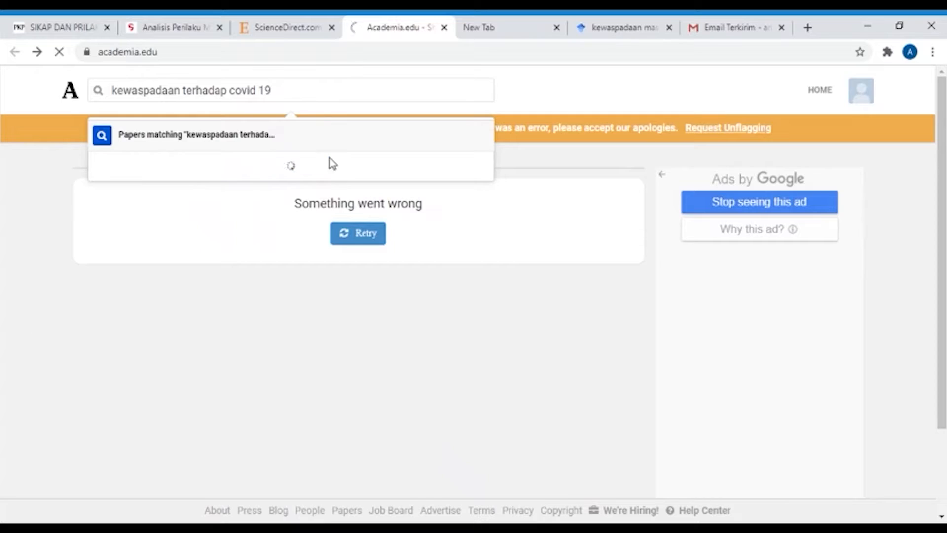
key("Return")
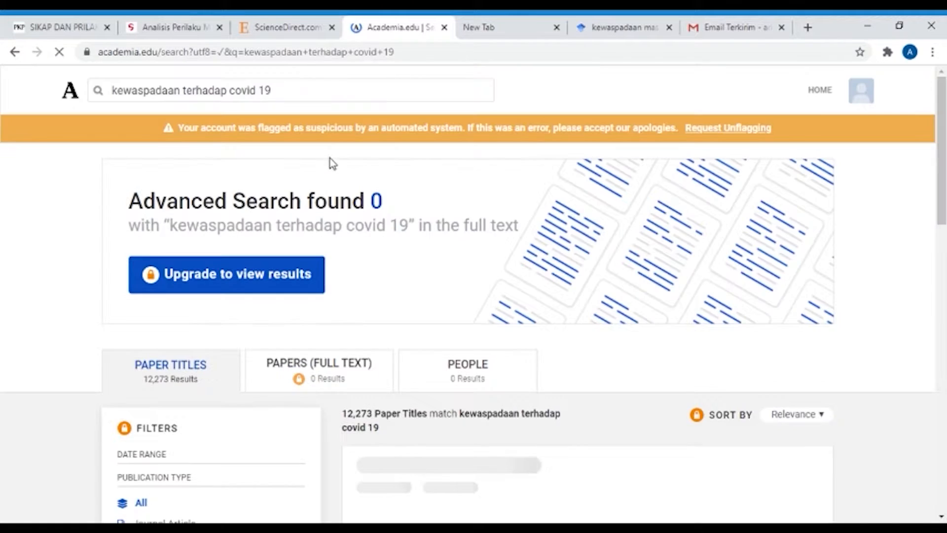
left_click_drag(942, 142, 945, 266)
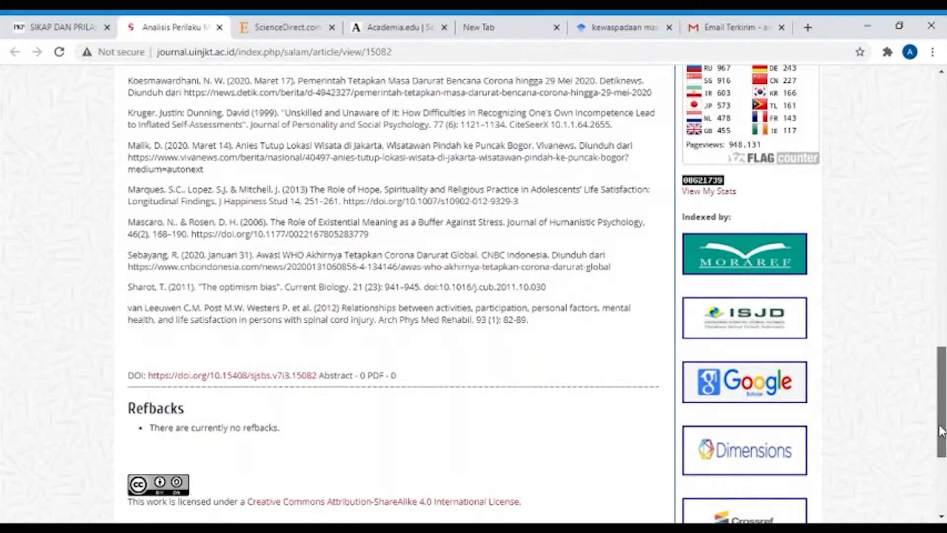
left_click_drag(942, 432, 926, 262)
scroll(927, 261, "down", 15)
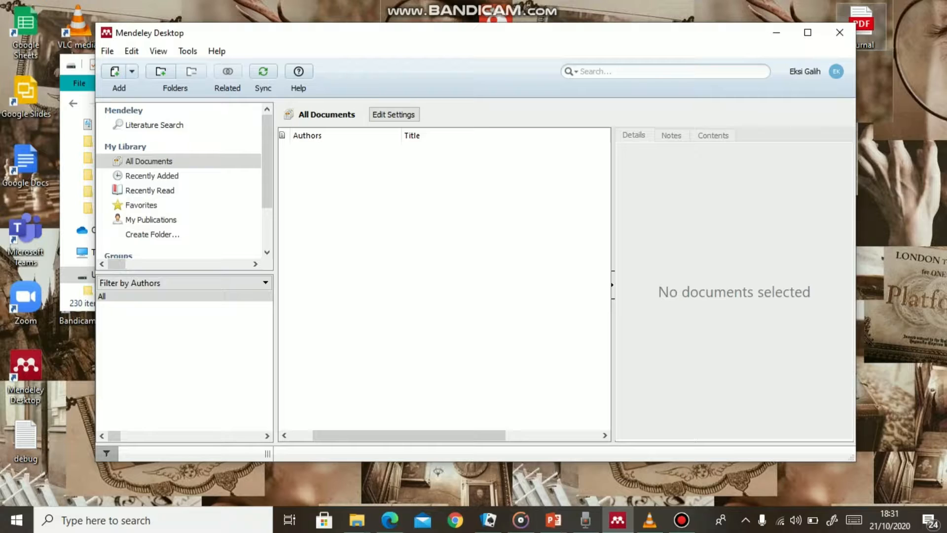
In Mendeley Desktop, import the "journal" PDF from the computer desktop into All Documents and display its details
left_click(864, 24)
left_click_drag(864, 24, 379, 162)
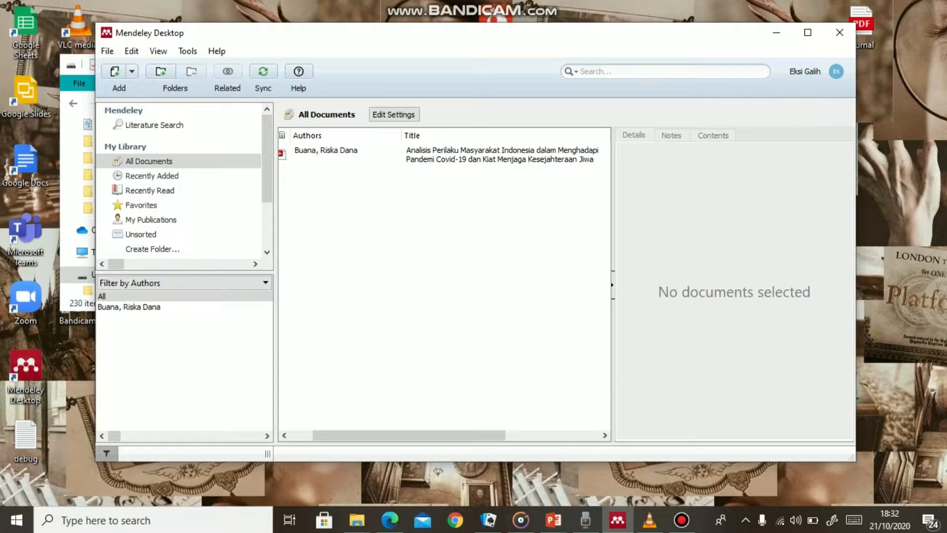
left_click(494, 155)
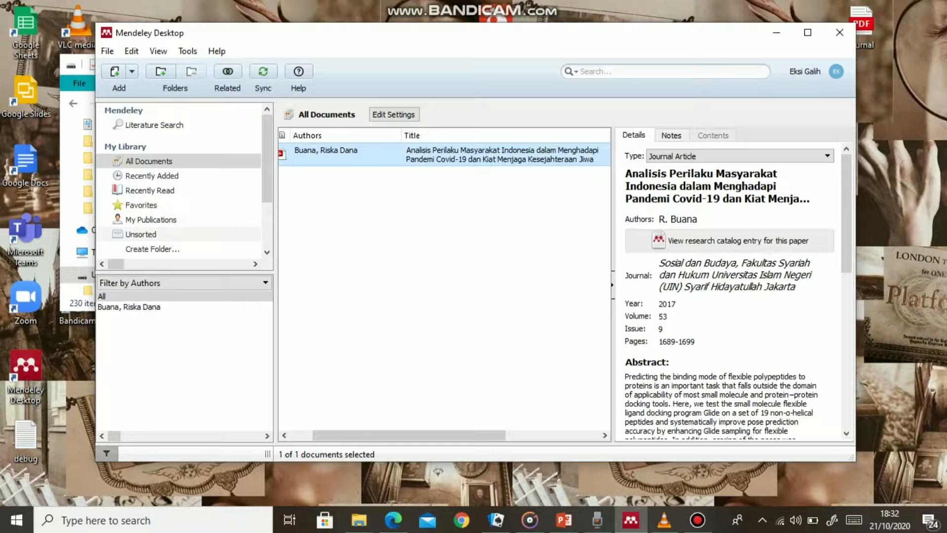
Delete the imported journal article from the Mendeley library
right_click(307, 150)
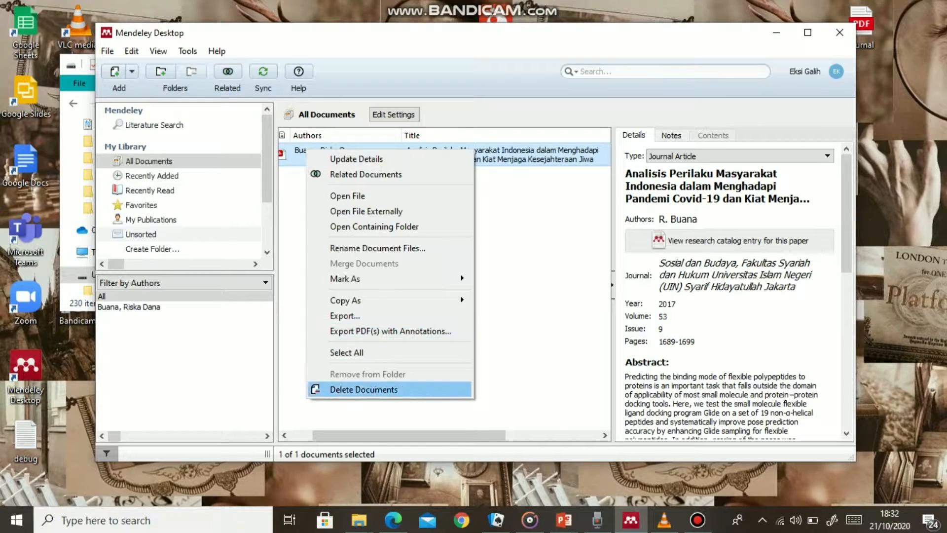
left_click(364, 389)
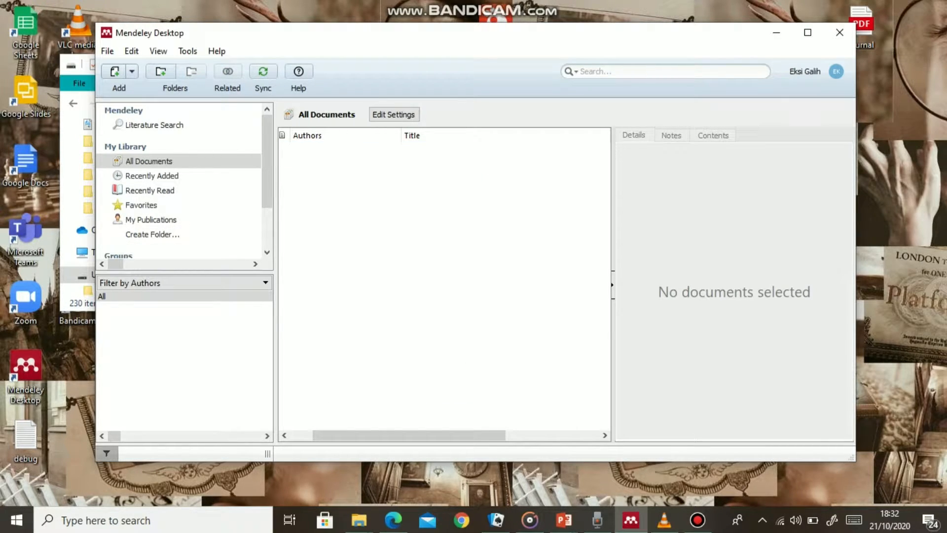
Add the "Analisis Perilaku Masyarakat Indonesia" PDF from the Downloads folder to the library as a file
left_click(131, 71)
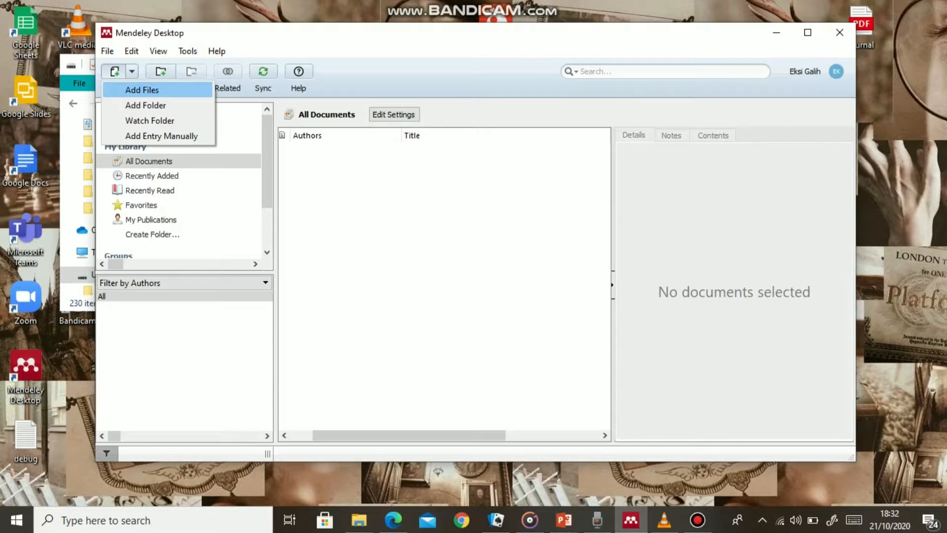
left_click(142, 90)
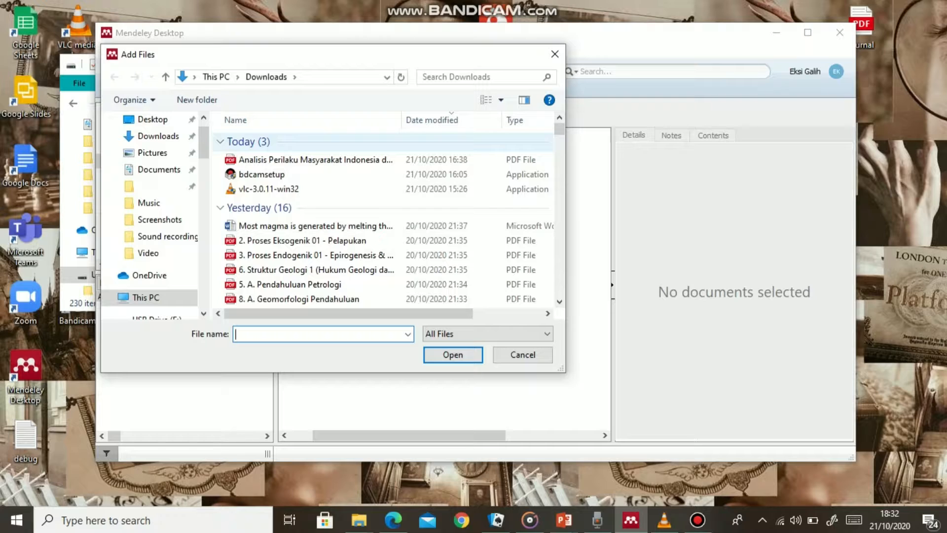
left_click(315, 160)
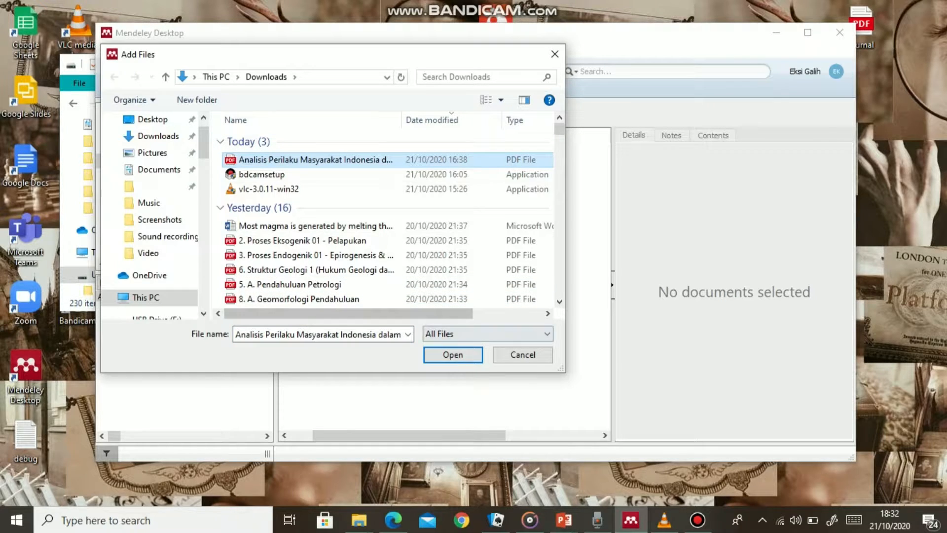
left_click(453, 355)
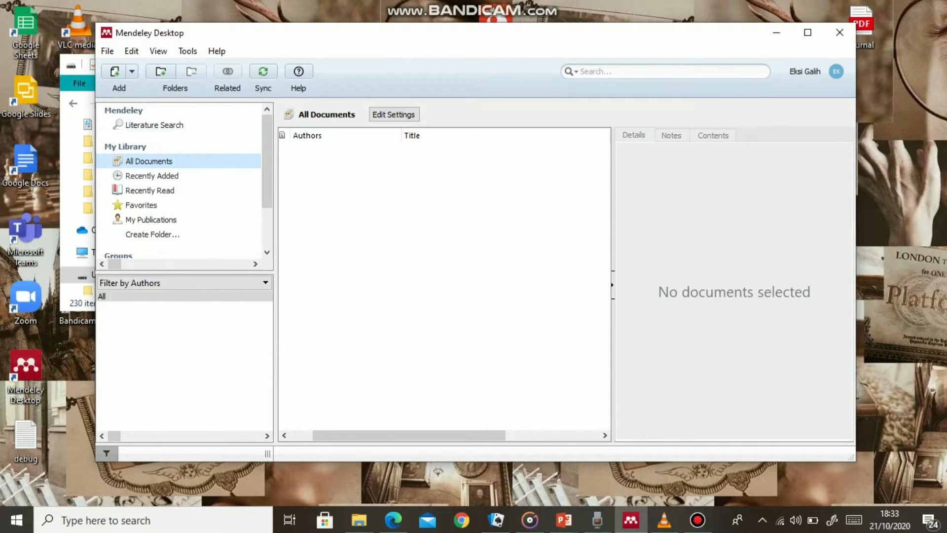
Search the Mendeley catalog by title for "Analisis Perilaku Masyarakat Indonesia dalam Menghadapi Pandemi Virus Corona (Covid-19) dan Kiat Menjaga Kesejahteraan Jiwa"
left_click(154, 126)
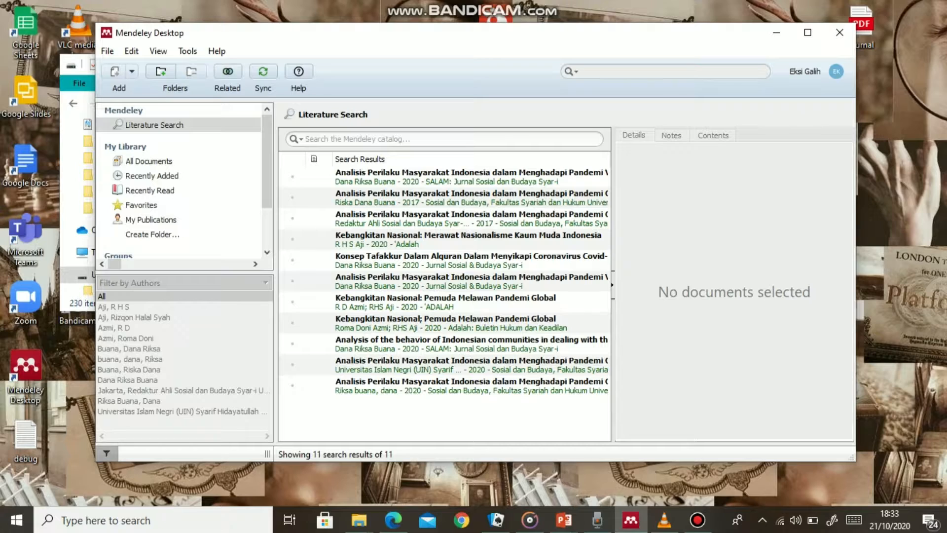
left_click(296, 140)
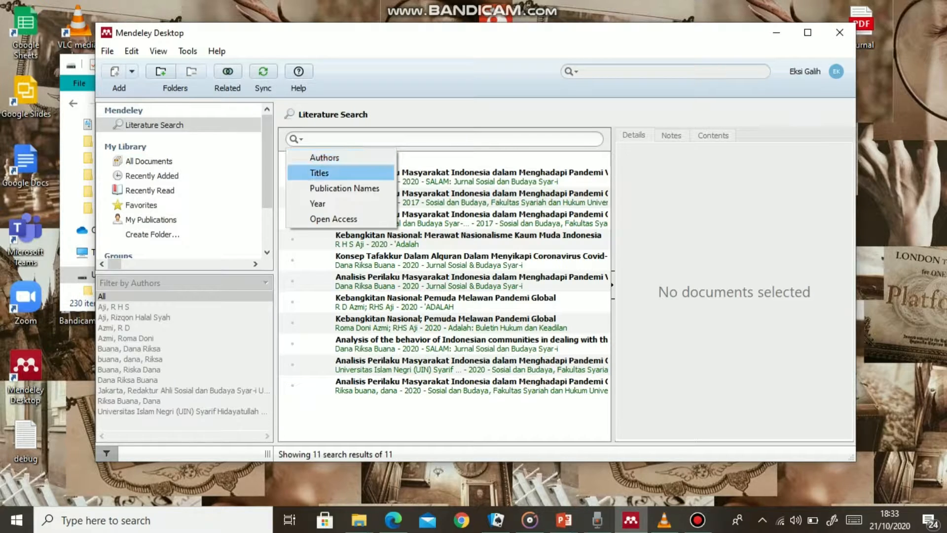
left_click(319, 172)
key("ctrl+v")
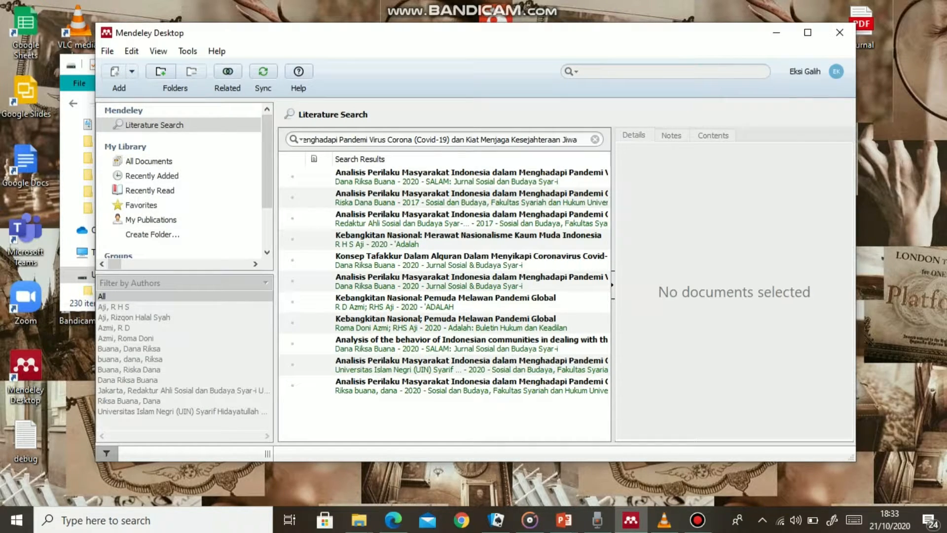
key("Home")
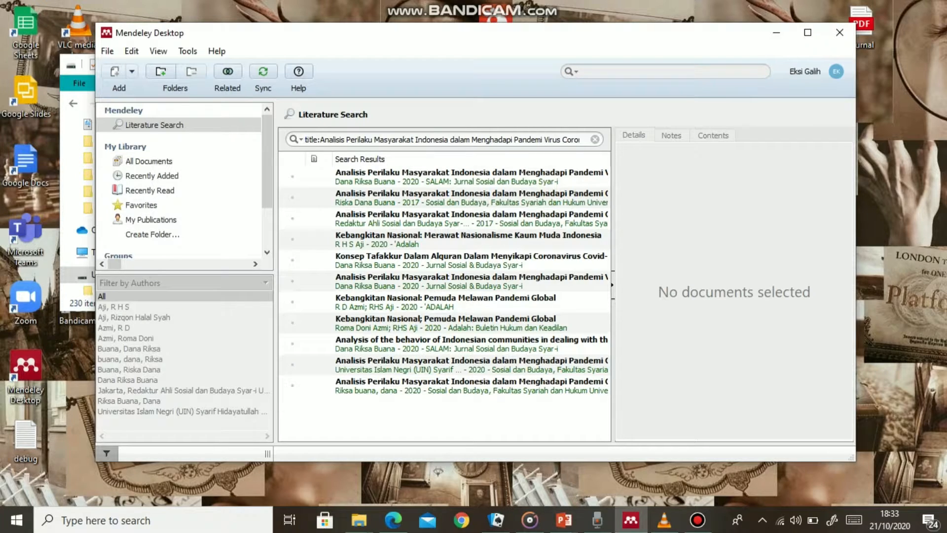
key("Return")
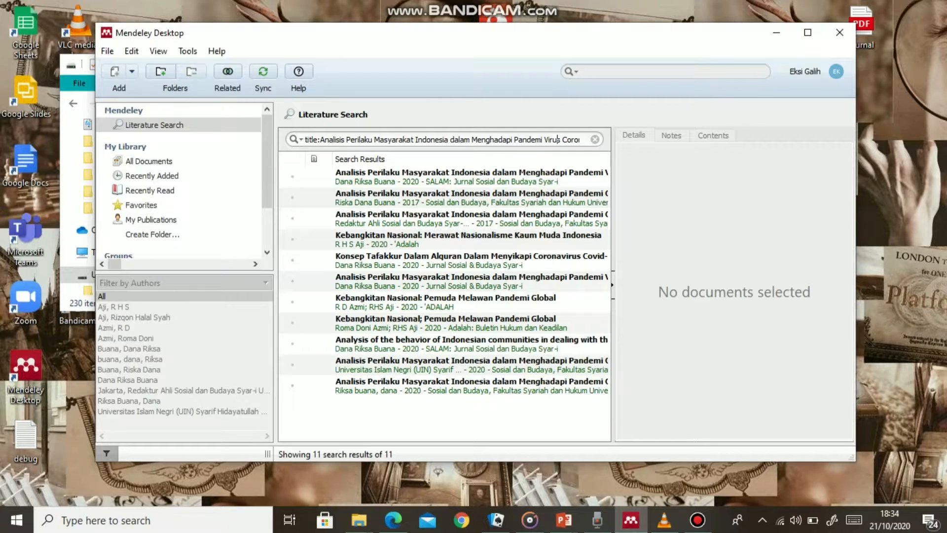
Save the first search result, the 2020 SALAM journal article, as a library reference and show it in All Documents
left_click(561, 177)
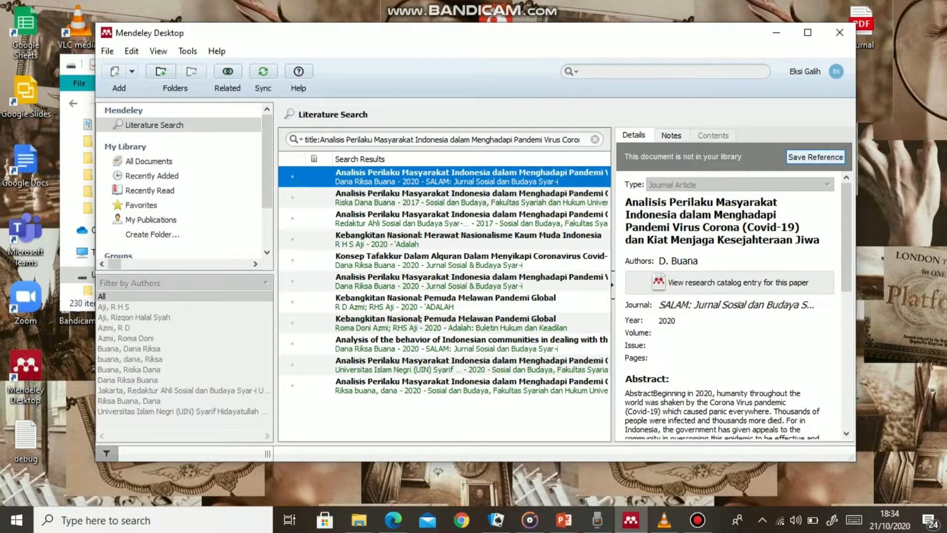
left_click(815, 157)
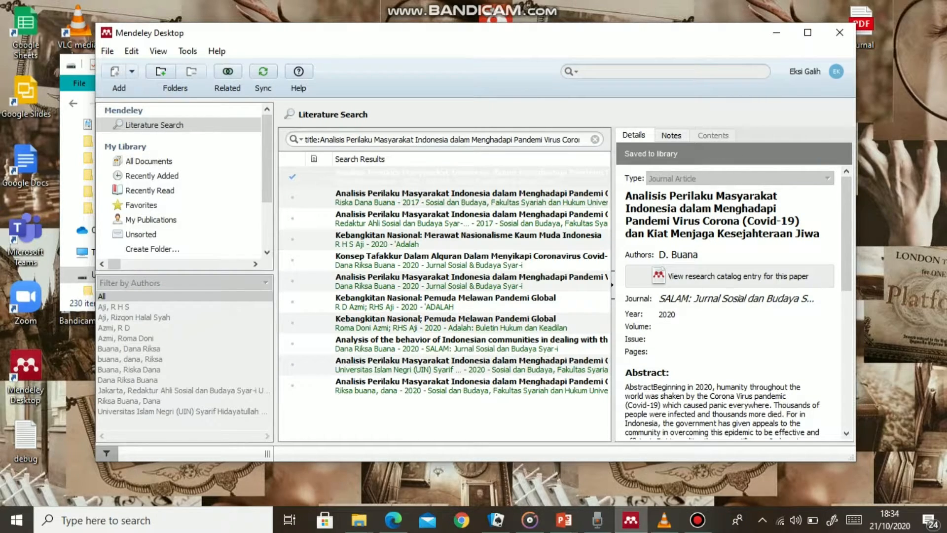
left_click(149, 162)
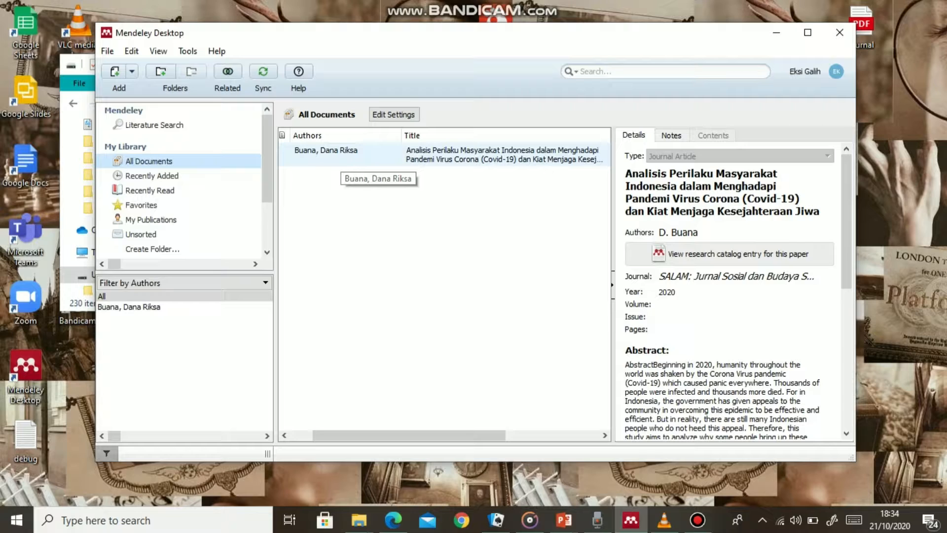
Switch to Chrome and search the web for "mendeley web importer"
left_click(631, 520)
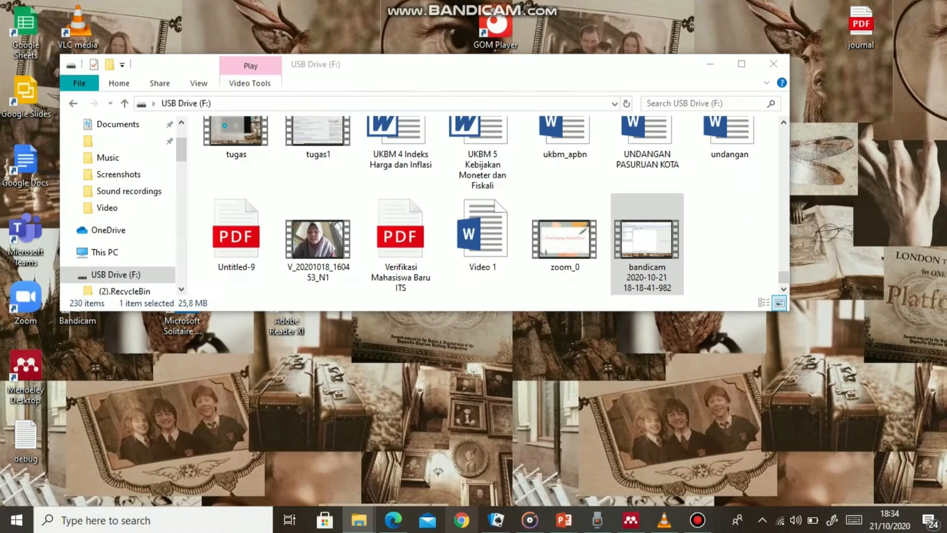
left_click(462, 520)
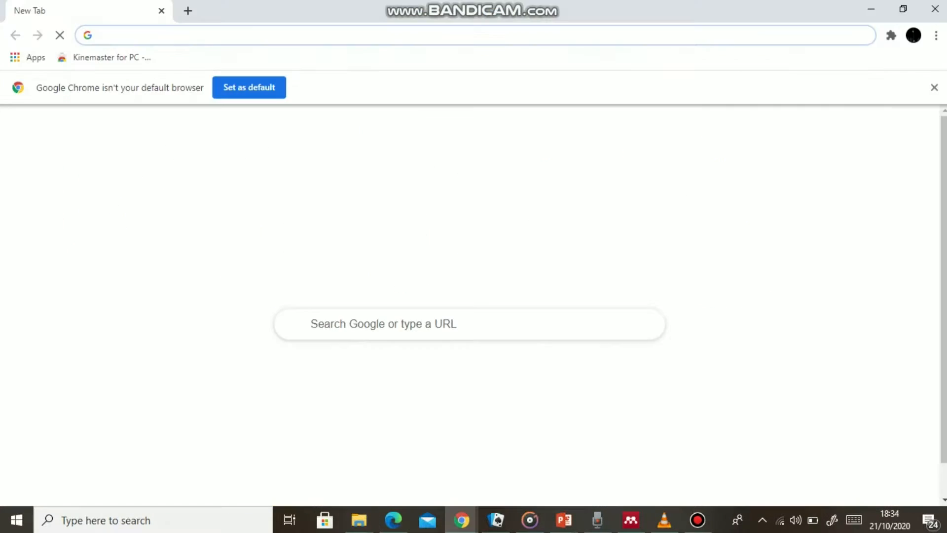
type("mende")
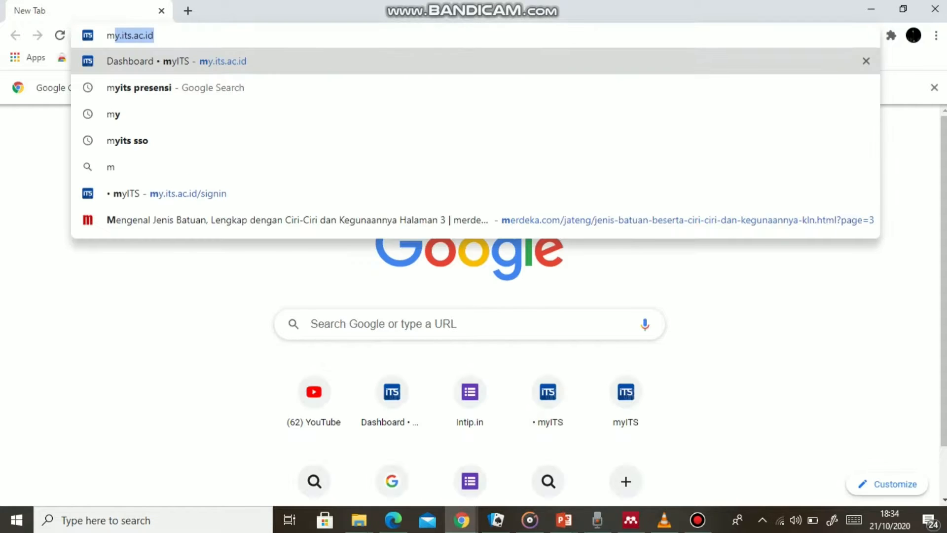
type("ey")
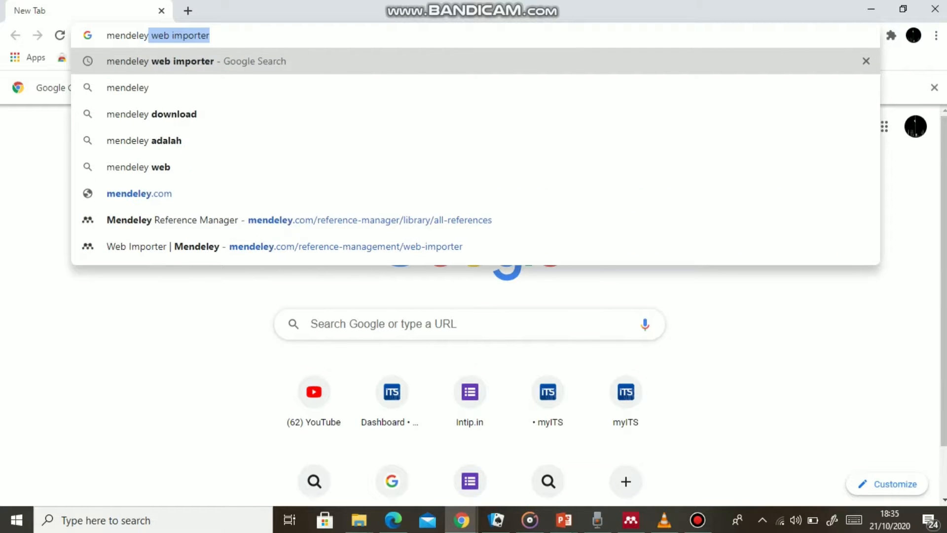
type("s webimp")
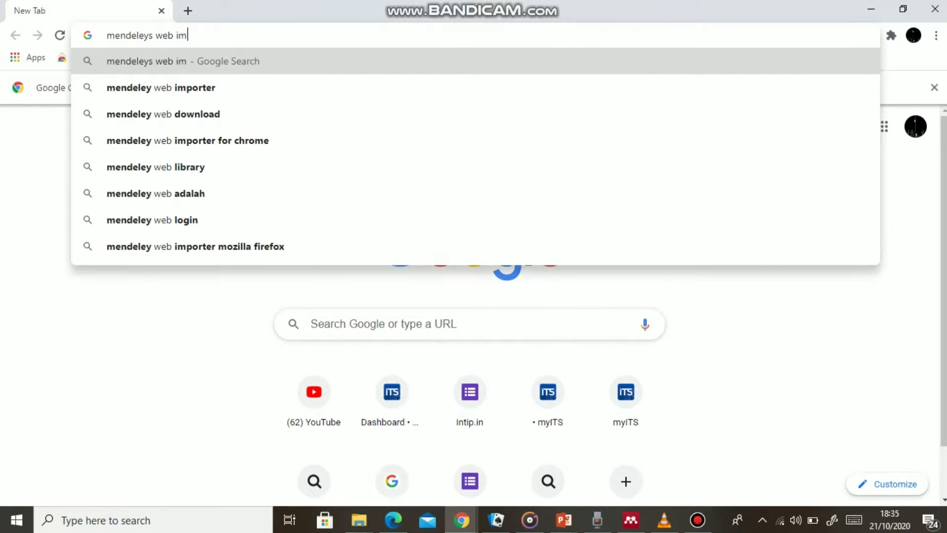
key("Down")
key("Return")
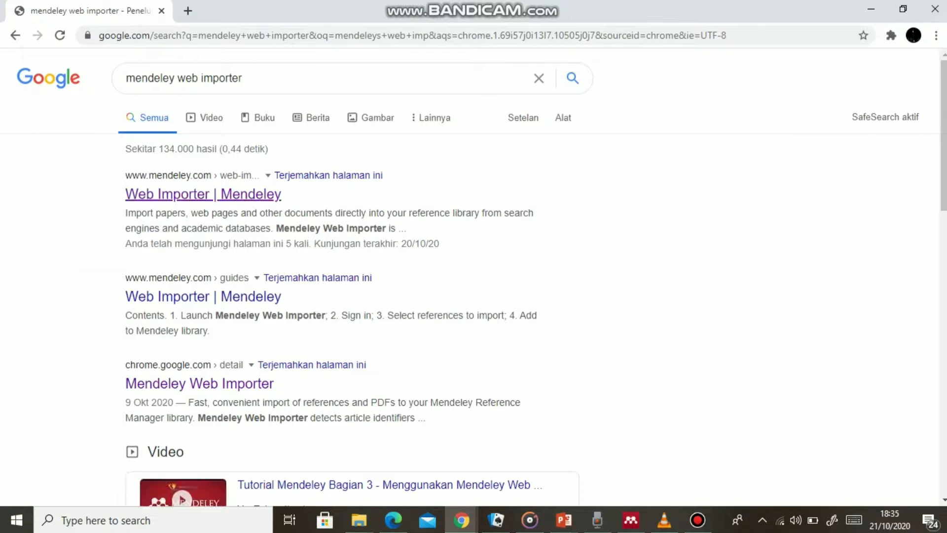
Open Mendeley's Web Importer page from the results and add the Mendeley Web Importer extension to Chrome
left_click(204, 194)
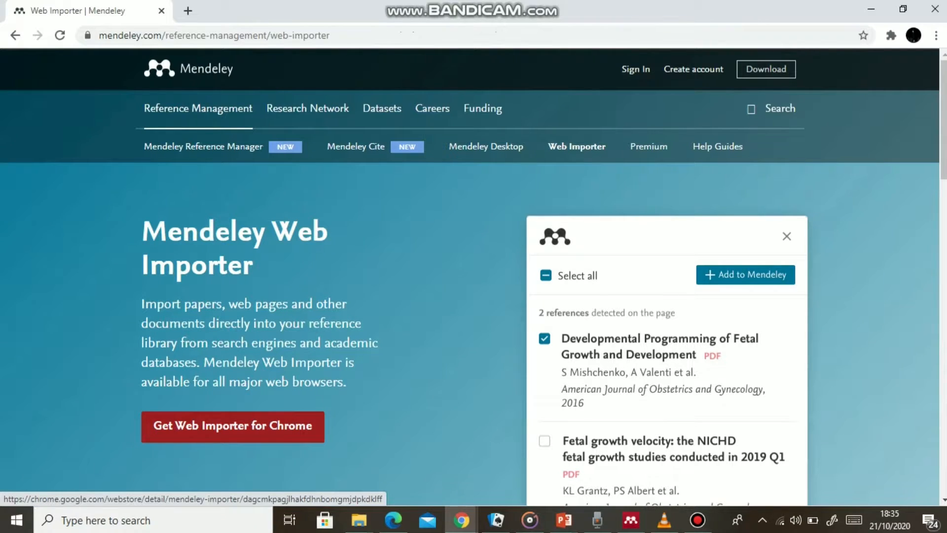
left_click(232, 426)
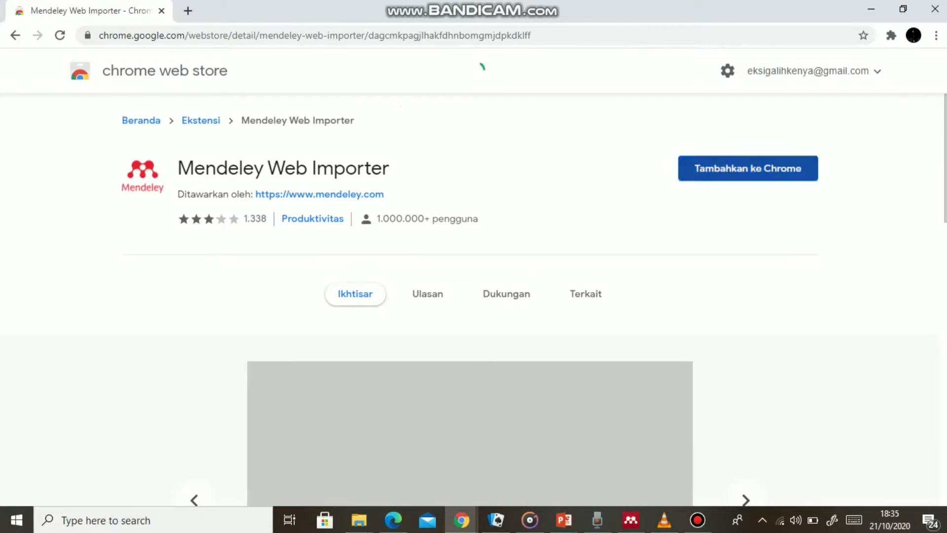
left_click(748, 169)
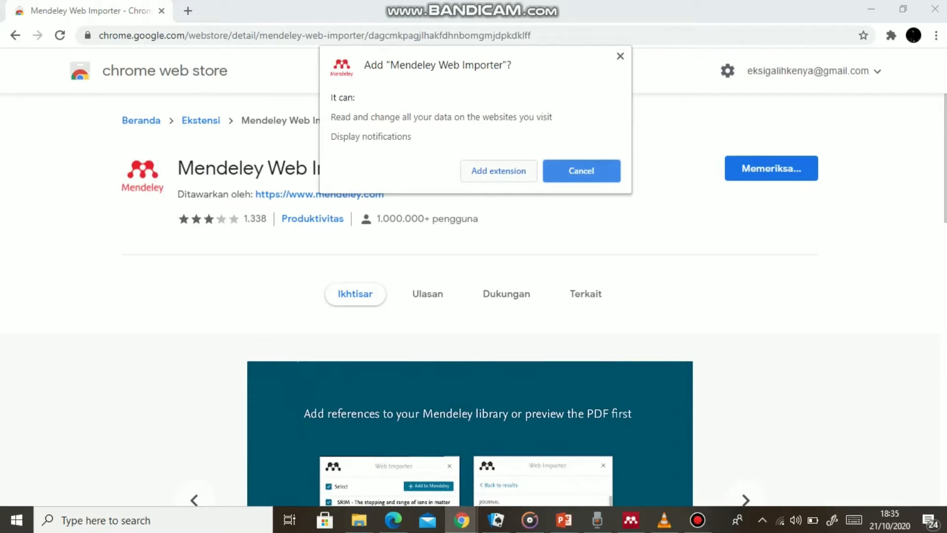
left_click(499, 170)
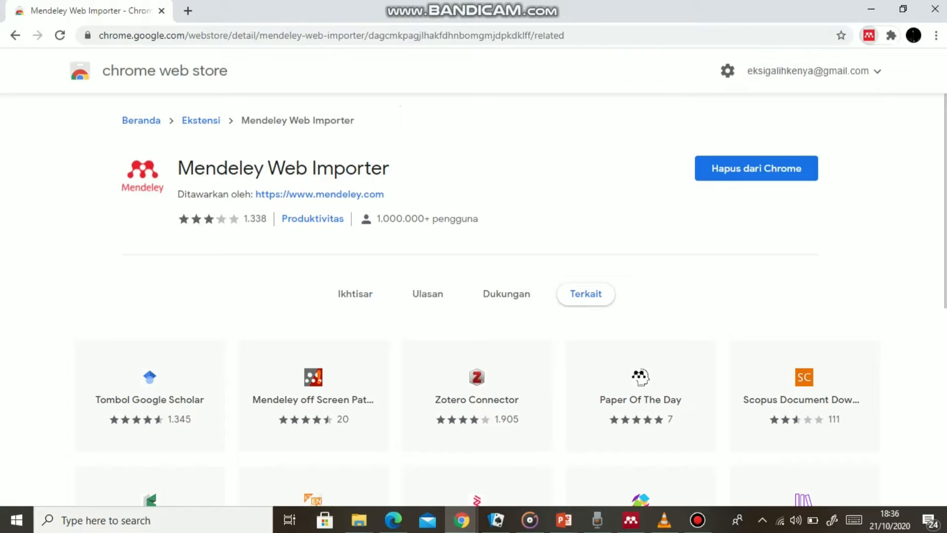
Search the web for "google scholar" in a new tab and open the Google Scholar home page
left_click(188, 10)
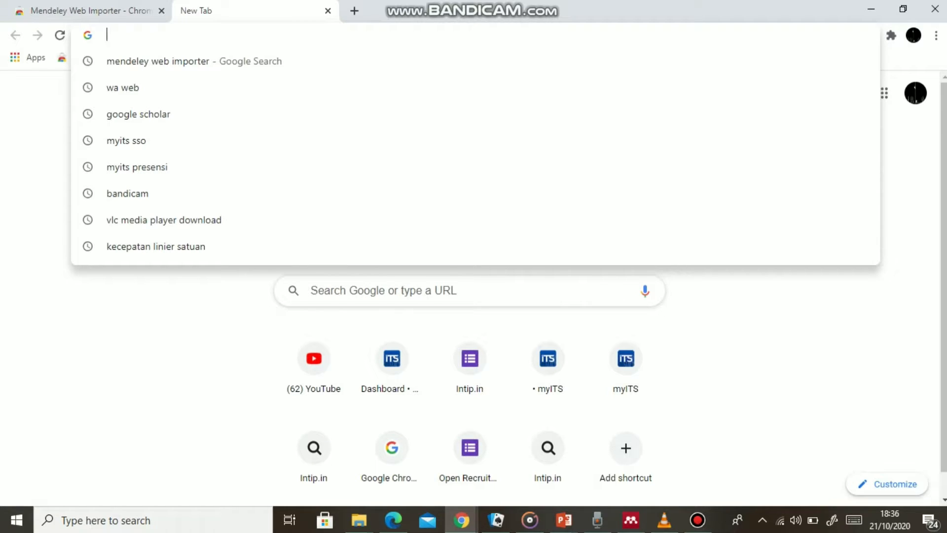
type("googe")
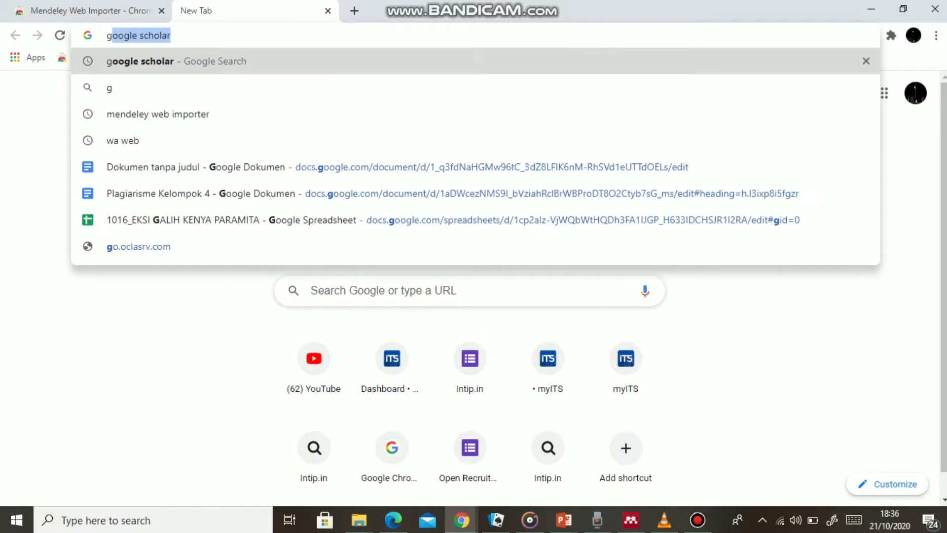
key("BackSpace")
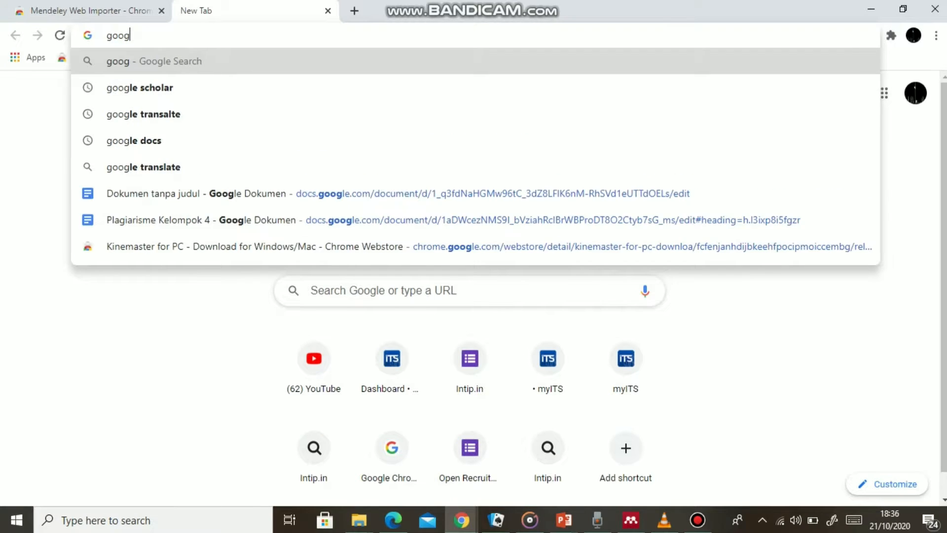
type("le s")
key("Return")
left_click(174, 194)
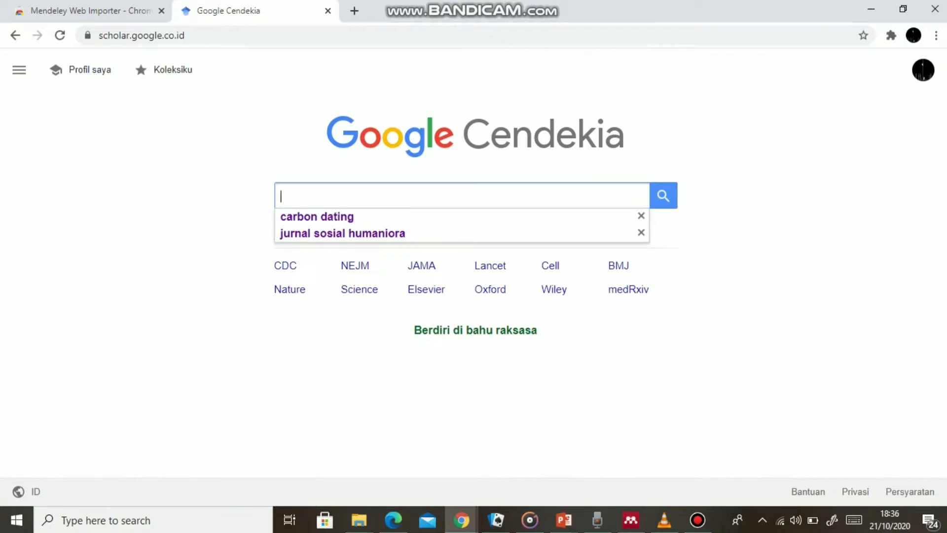
Search Google Scholar for the copied title "Analisis Perilaku Masyarakat Indonesia dalam Menghadapi Pandemi Virus Corona (Covid-19)..." and open the first result
key("ctrl+v")
key("Return")
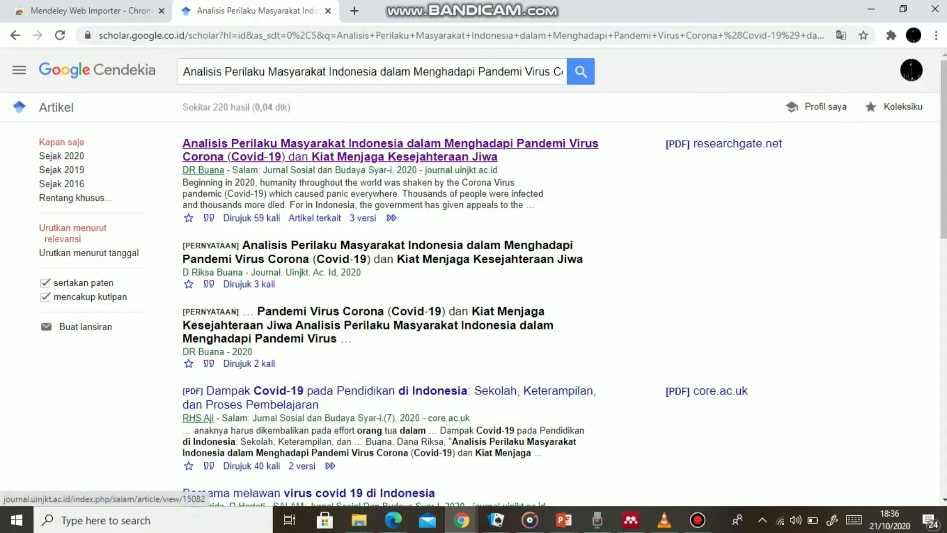
left_click(390, 144)
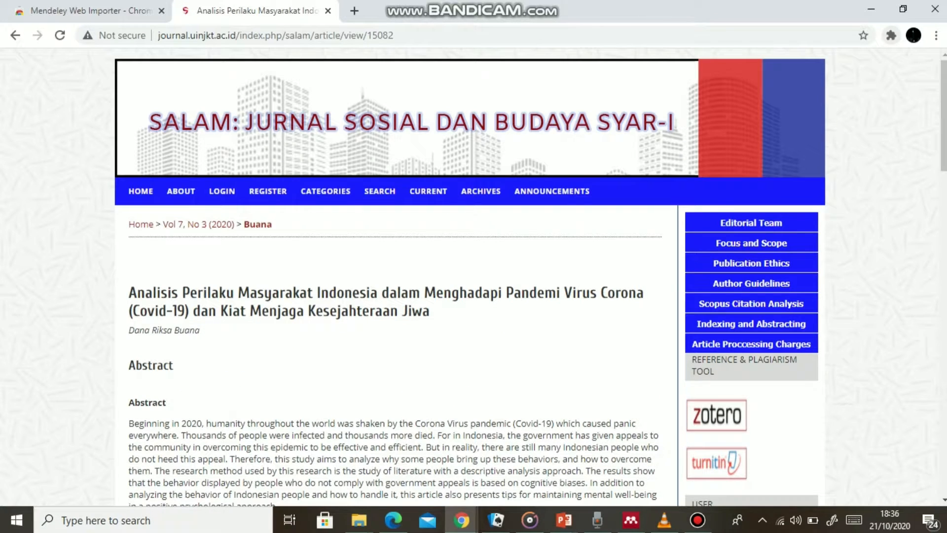
Launch the Mendeley Web Importer extension on the SALAM journal article page and consent to its data use
left_click(891, 35)
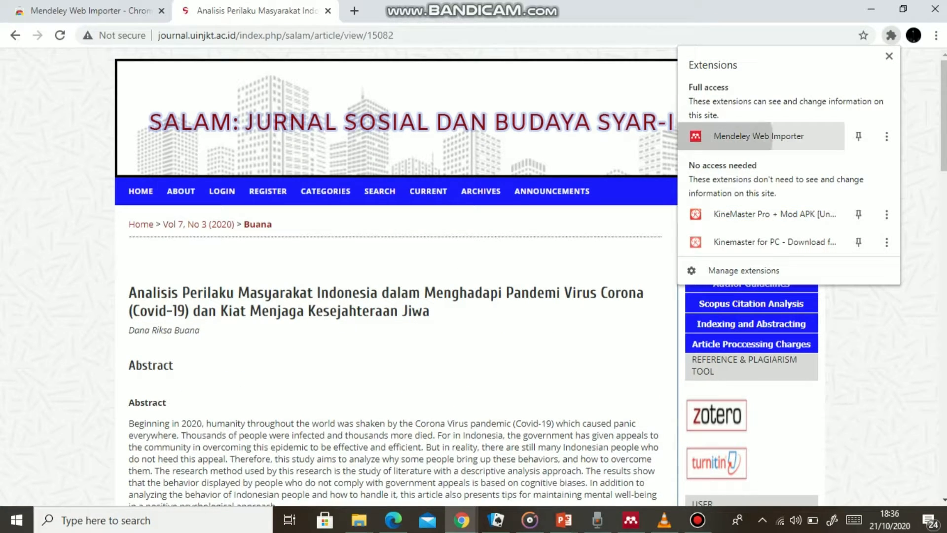
left_click(769, 136)
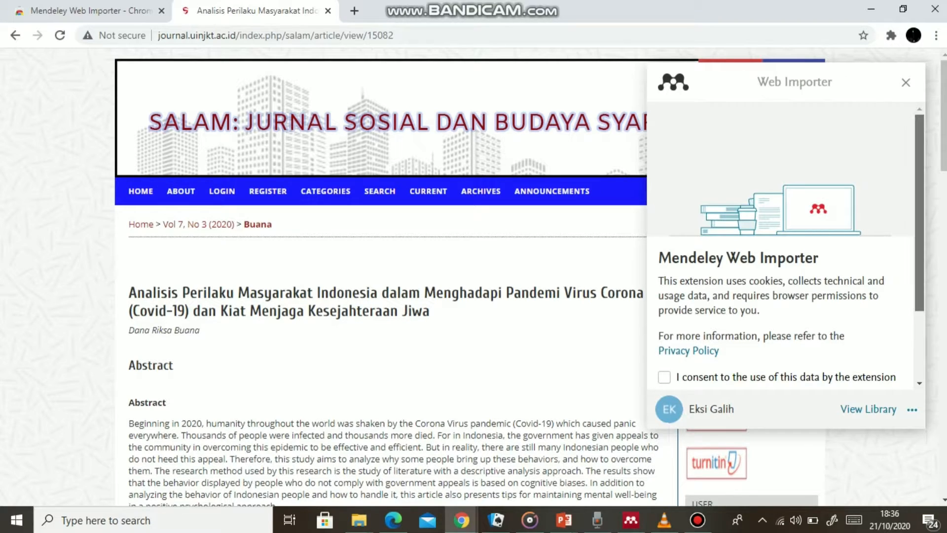
scroll(784, 247, "down", 2)
scroll(785, 246, "down", 2)
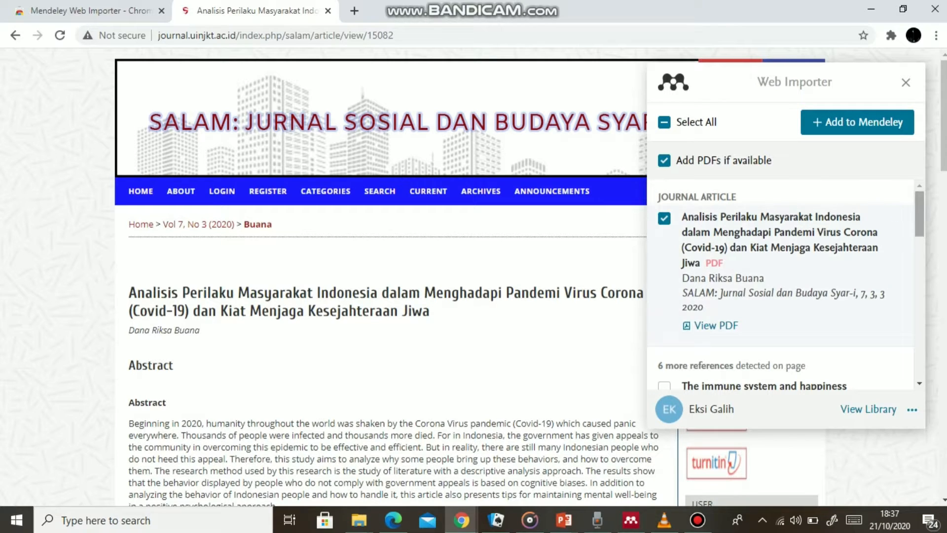
Add the selected SALAM article with its PDF to Mendeley, and sign in to view the online library
scroll(784, 281, "down", 10)
scroll(784, 281, "up", 10)
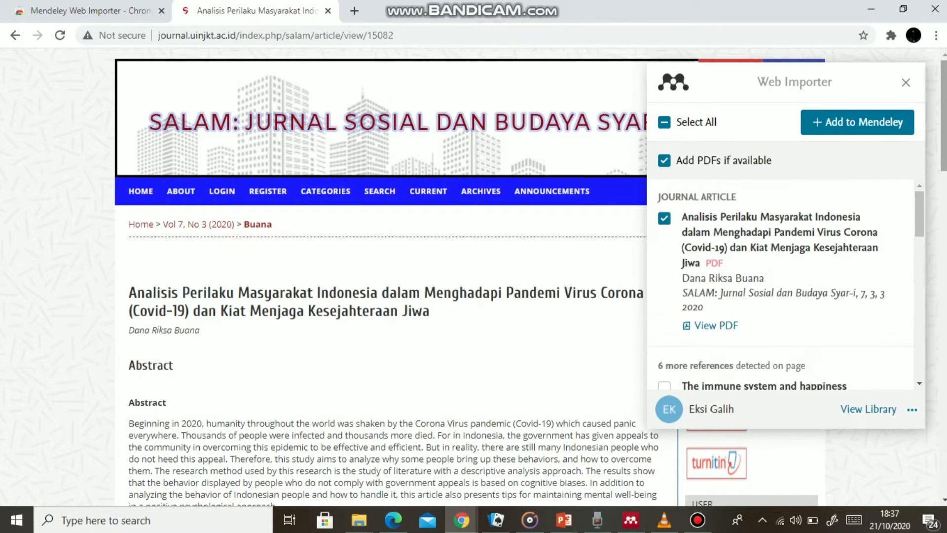
left_click(857, 122)
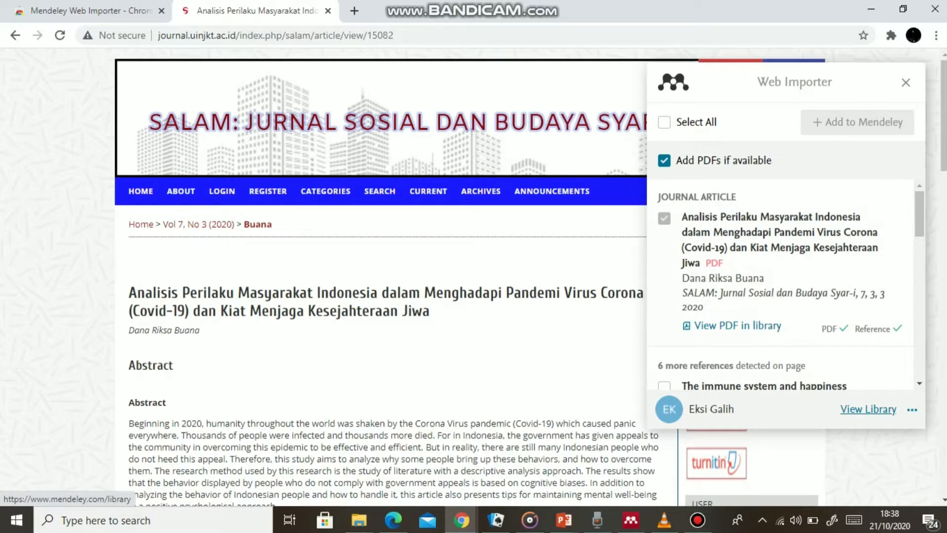
left_click(868, 409)
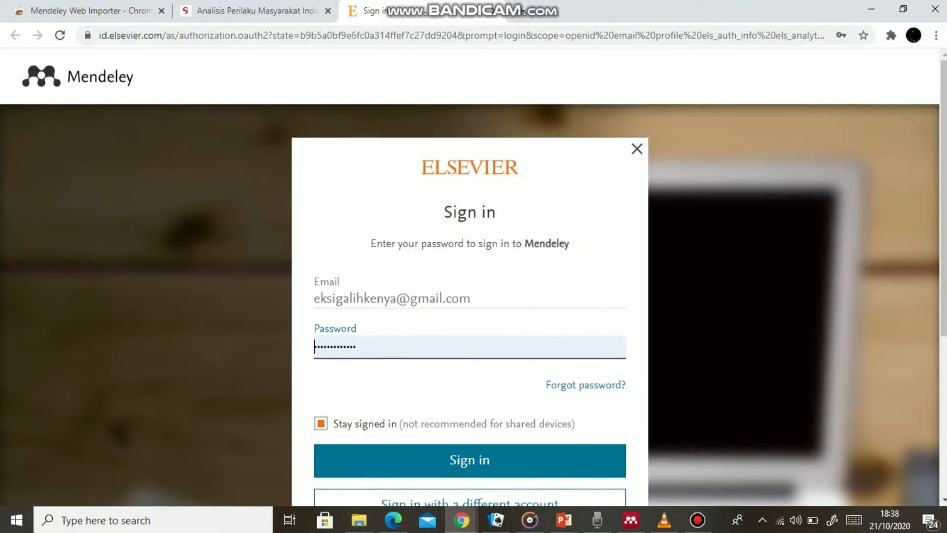
left_click(470, 460)
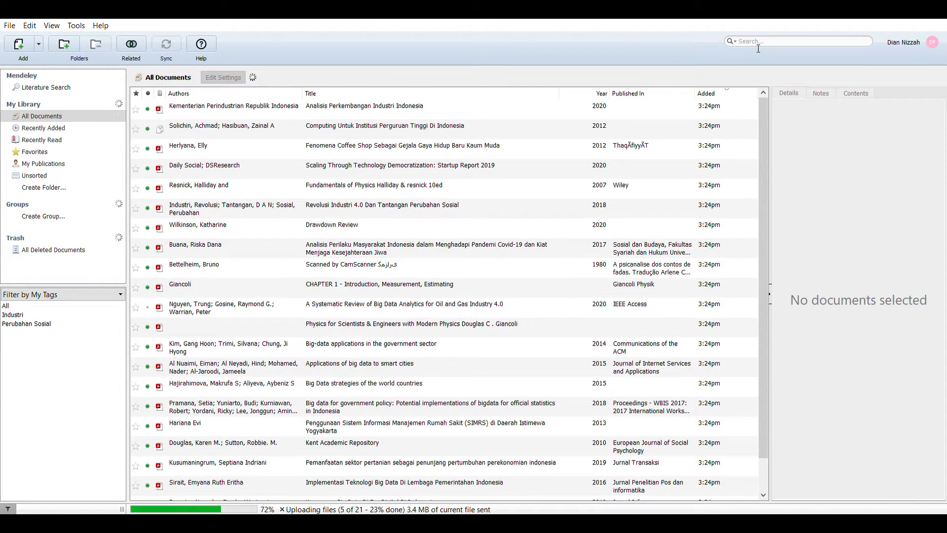
Search the Mendeley desktop library for "industri" and view the details of "Revolusi Industri 4.0 Dan Tantangan Perubahan Sosial"
left_click(759, 49)
type("industri")
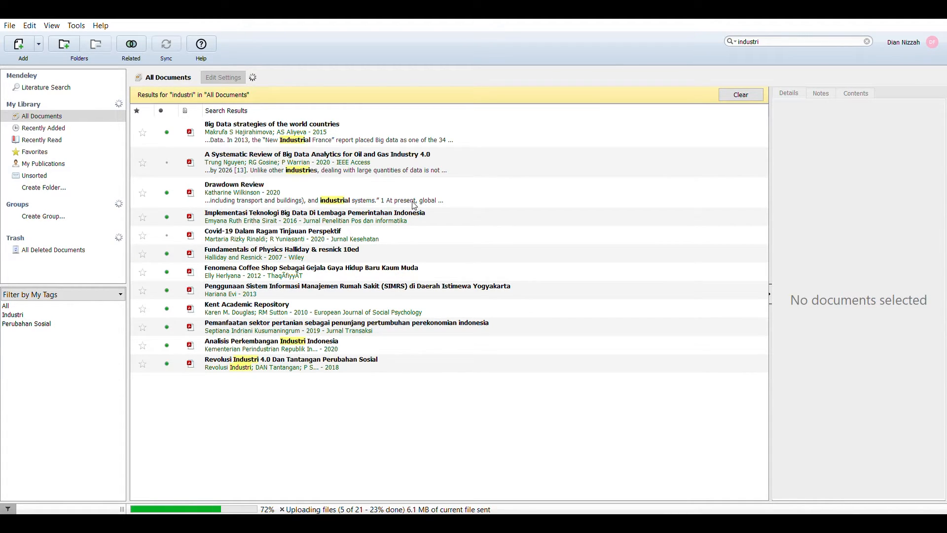
left_click(381, 361)
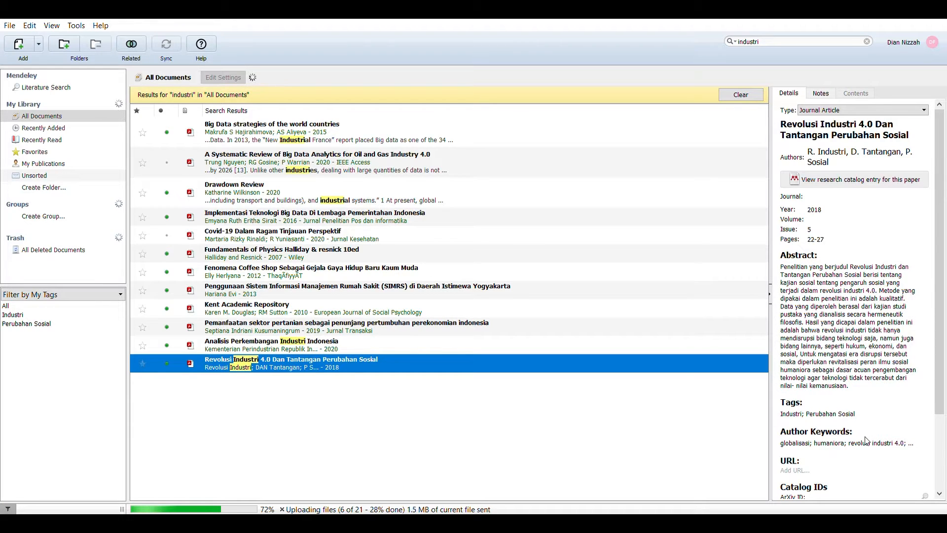
left_click_drag(944, 255, 945, 330)
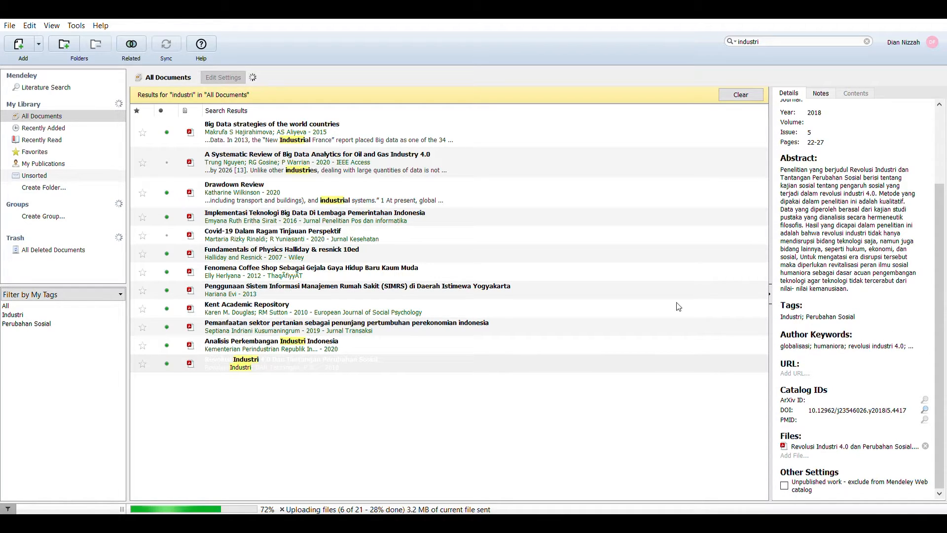
Mark "Revolusi Industri 4.0 Dan Tantangan Perubahan Sosial" as a favorite, and mark it as read within Favorites
left_click(142, 364)
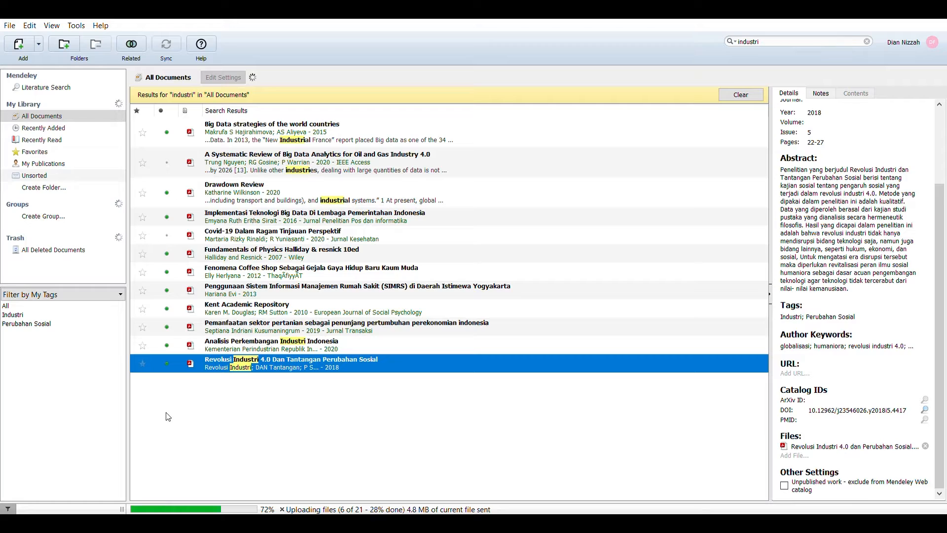
left_click(142, 365)
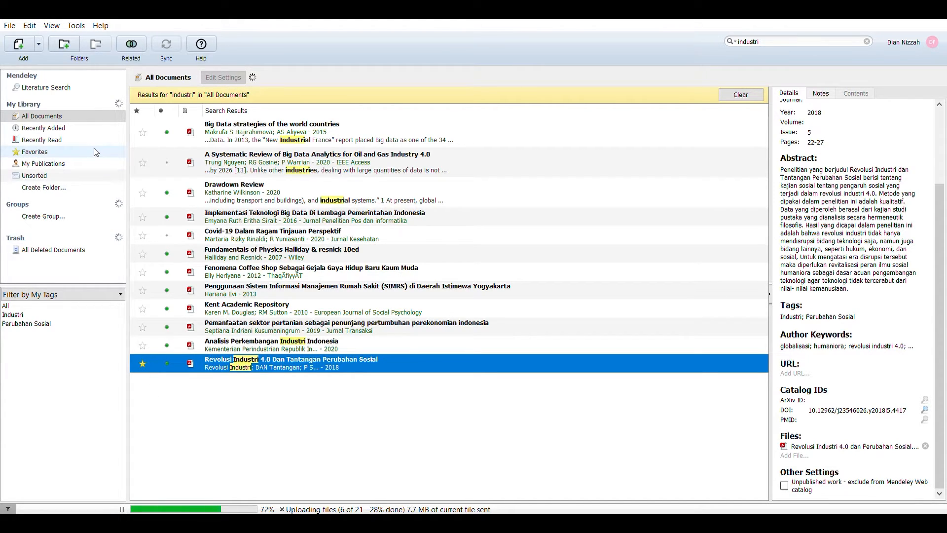
left_click(82, 153)
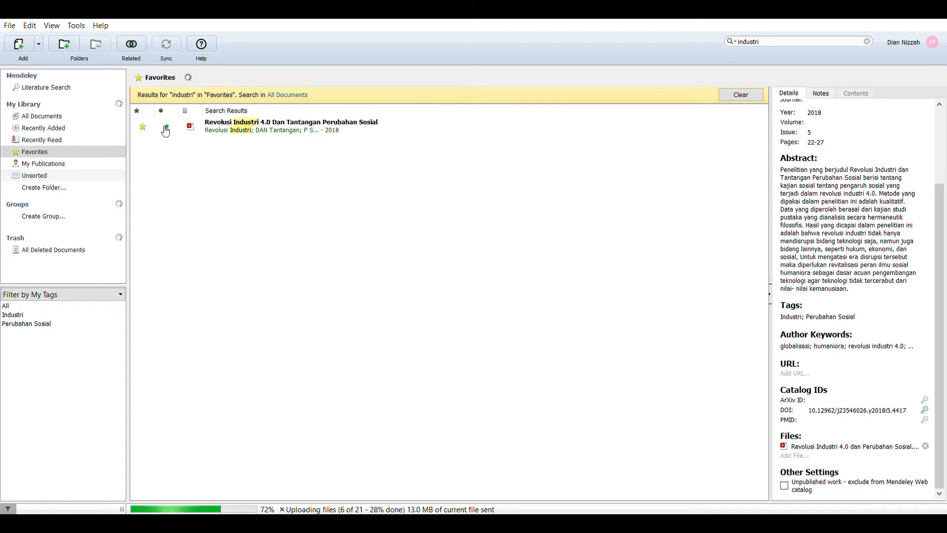
left_click(166, 128)
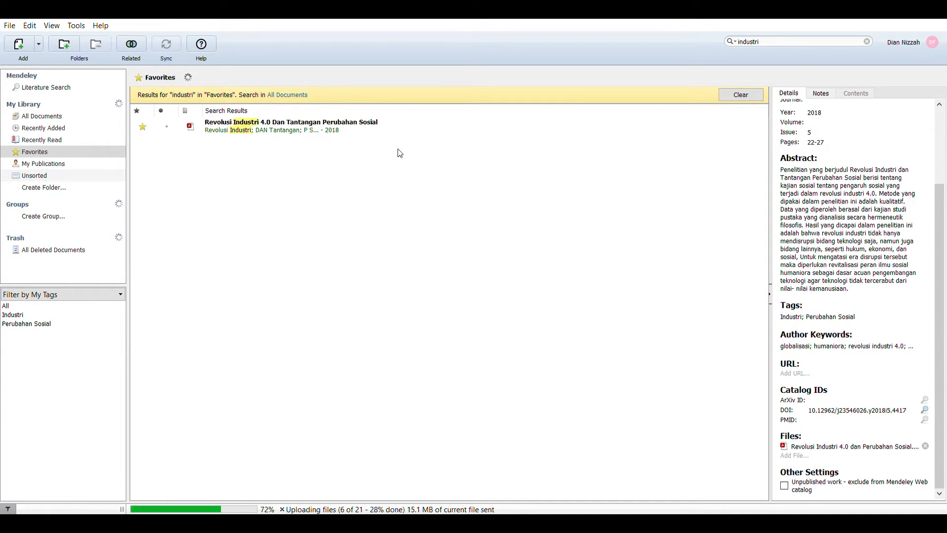
Clear the search and sort All Documents in turn by authors, title, year, publication and finally date added, newest first
left_click(748, 98)
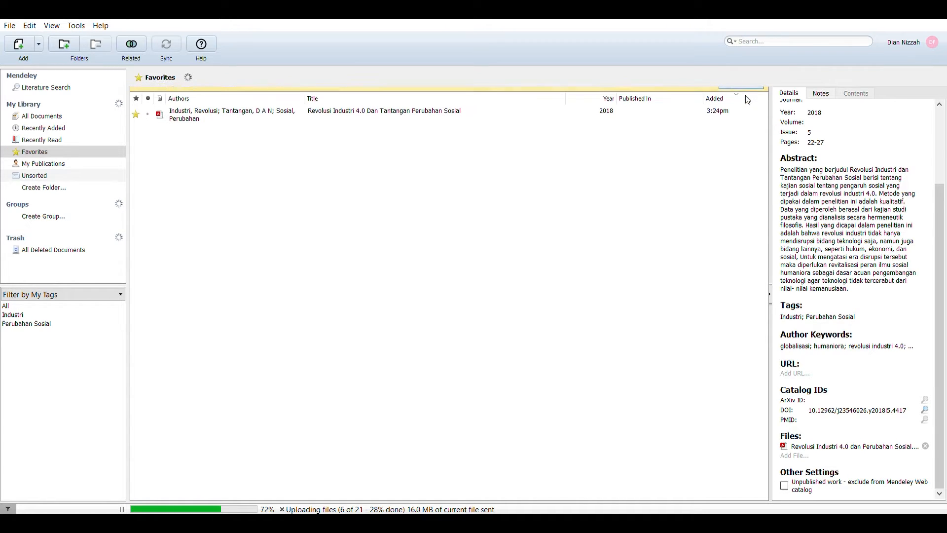
left_click(45, 116)
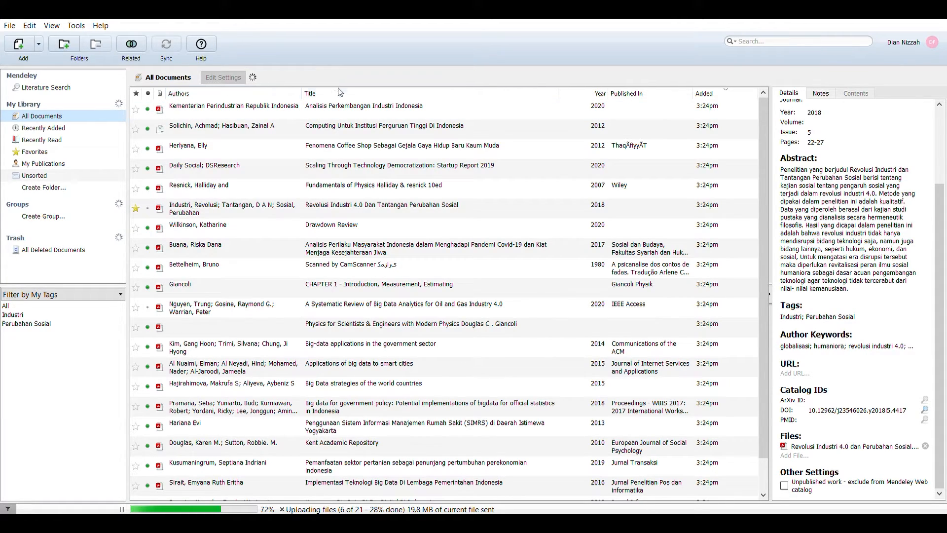
left_click(285, 95)
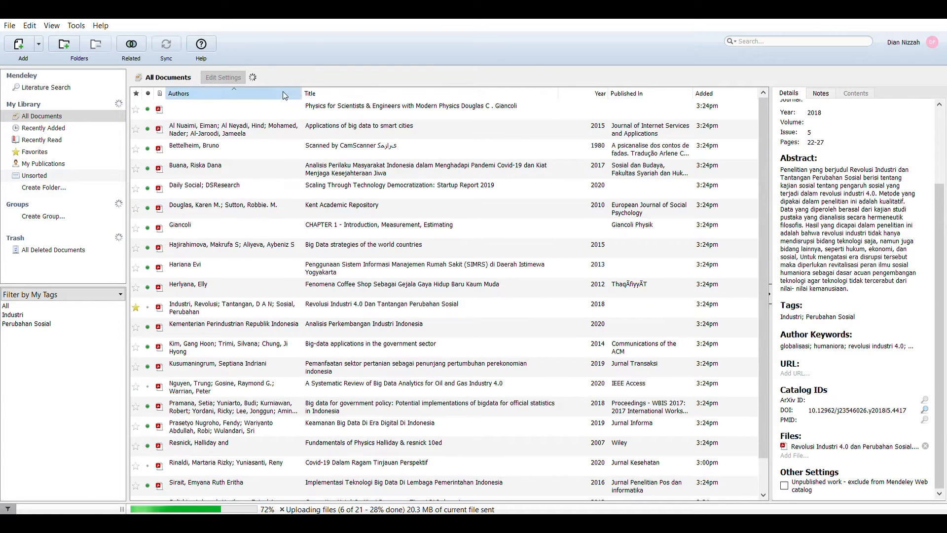
left_click(316, 94)
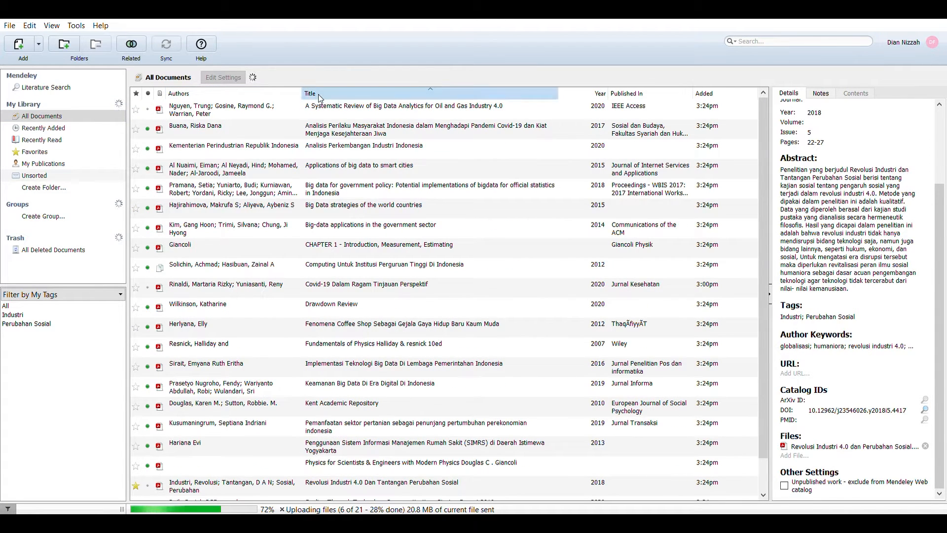
left_click(583, 93)
left_click(586, 96)
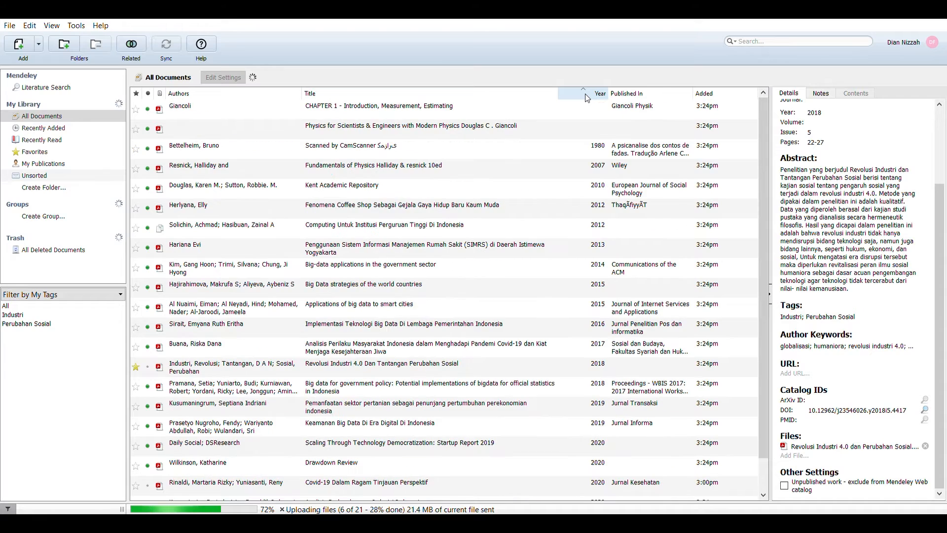
left_click(587, 95)
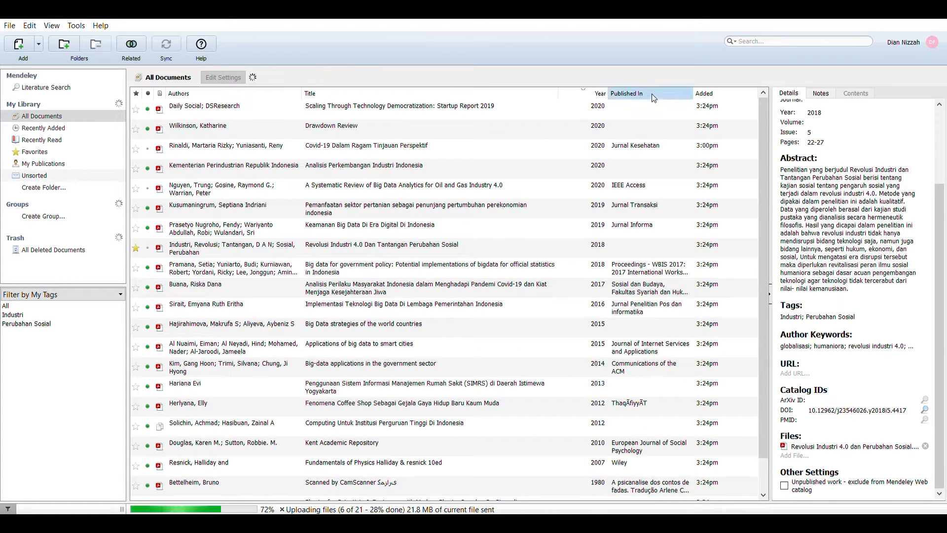
left_click(654, 98)
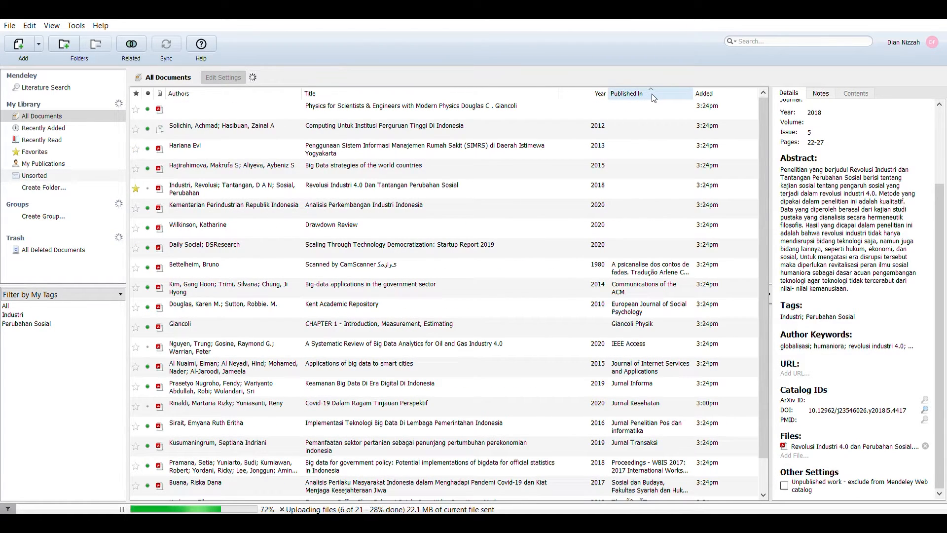
left_click(653, 98)
left_click(654, 98)
left_click(709, 98)
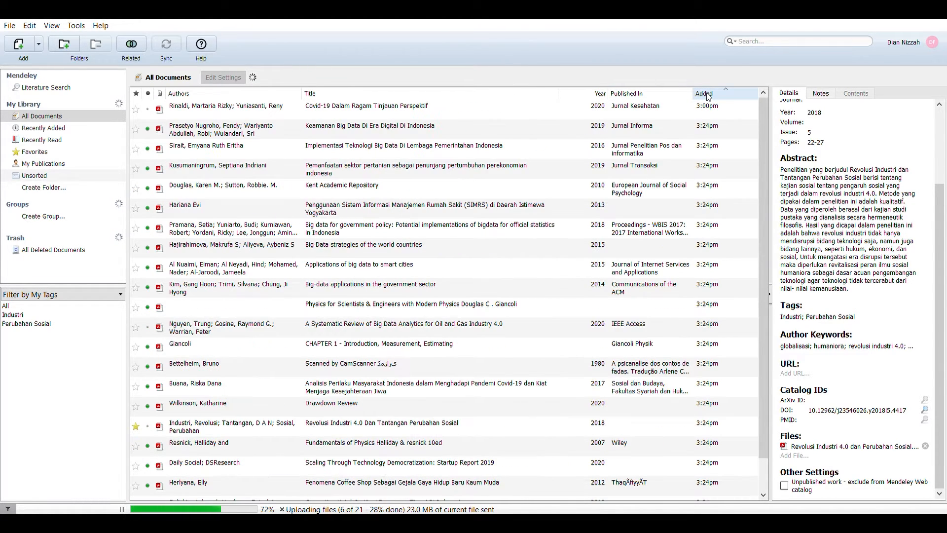
left_click(709, 97)
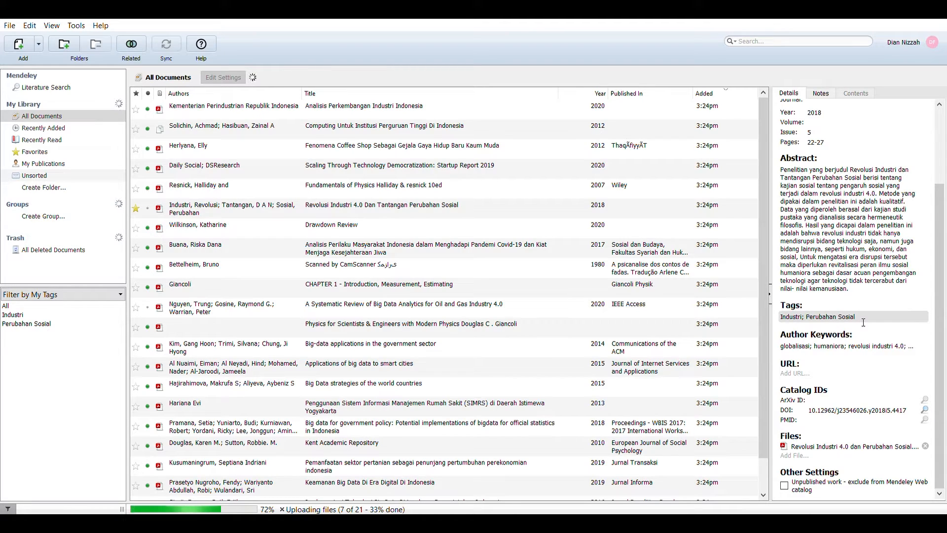
Append a ";" separator after the existing tags of "Revolusi Industri 4.0 Dan Tantangan Perubahan Sosial"
left_click(863, 322)
type(";")
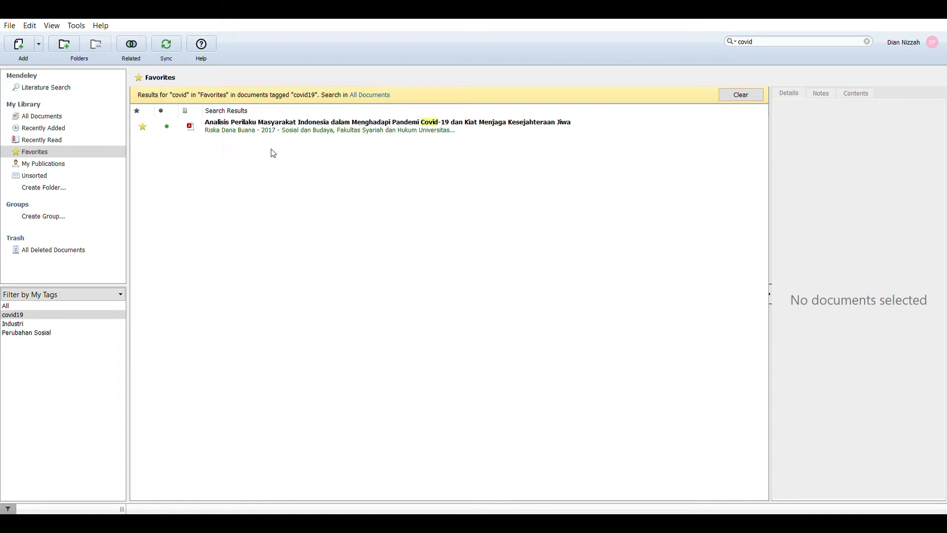
Open the favorite Covid-19 article's PDF and highlight the sentence from "Khusus di Indonesia sendiri" to "91 hari" in yellow on page 7
double_click(497, 133)
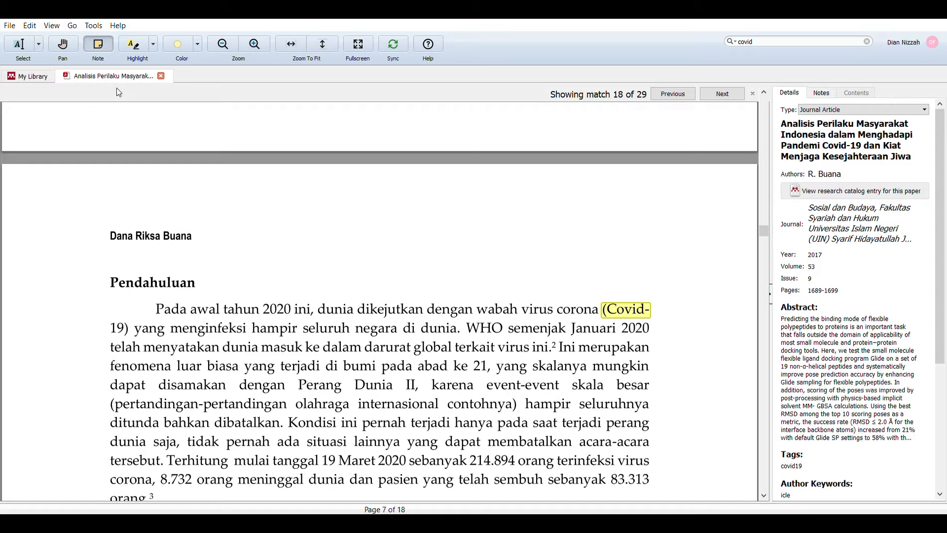
scroll(471, 269, "down", 5)
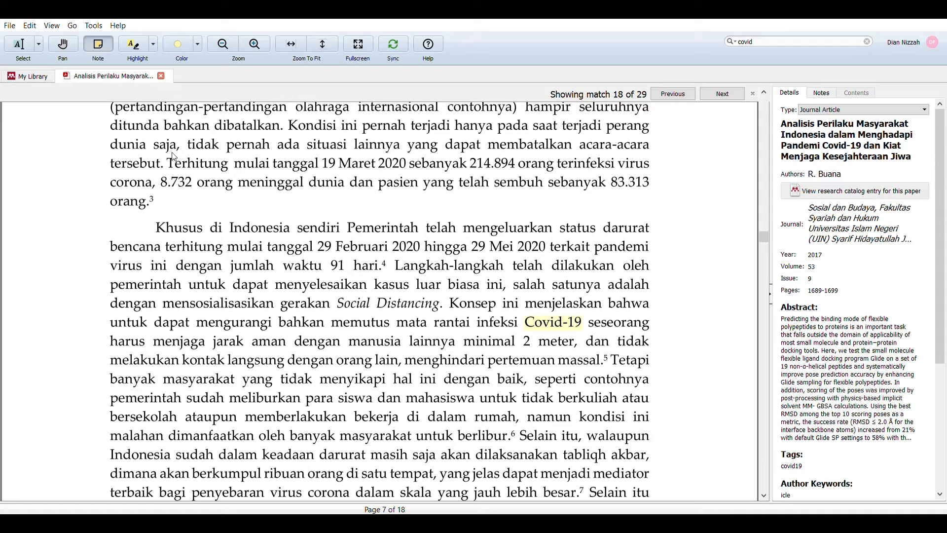
left_click(129, 45)
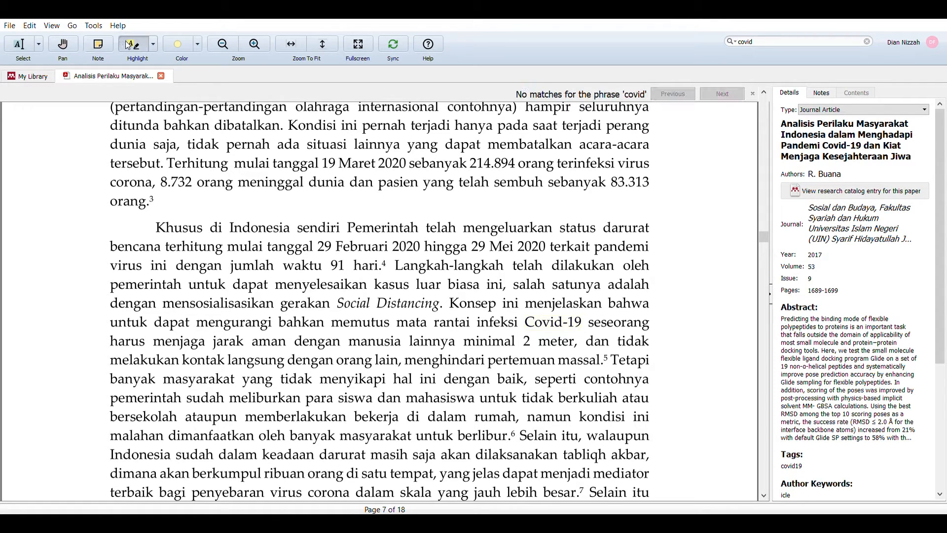
left_click_drag(161, 232, 391, 273)
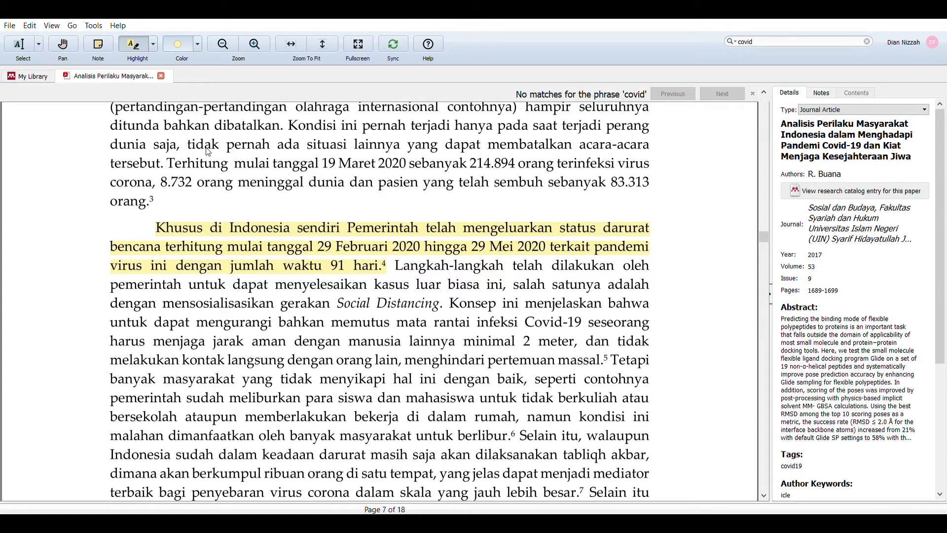
Highlight the following sentence, from "Langkah-langkah telah dilakukan" to "Social Distancing", in green
left_click(200, 69)
left_click_drag(394, 267, 451, 312)
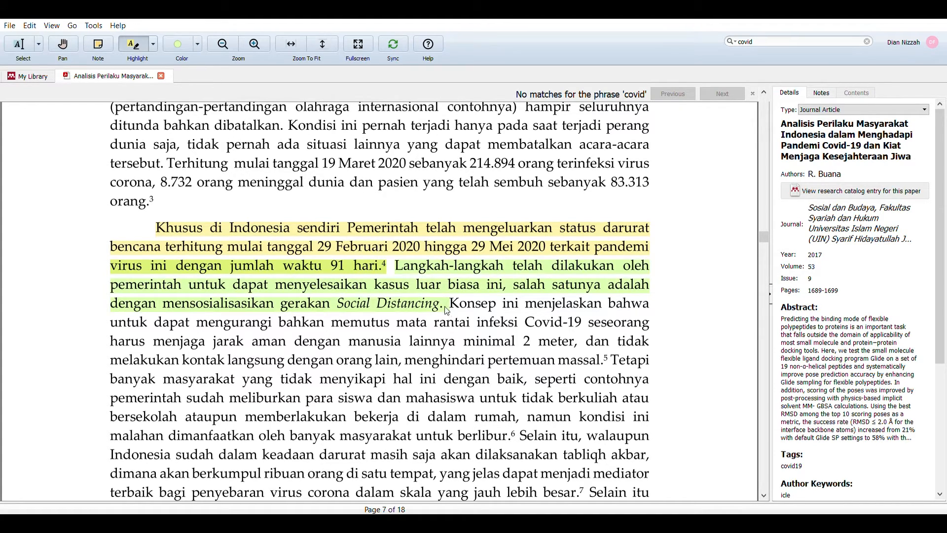
Add a note reading "covid-19" on page 7, just below the green-highlighted sentence near the text's margin
left_click(105, 46)
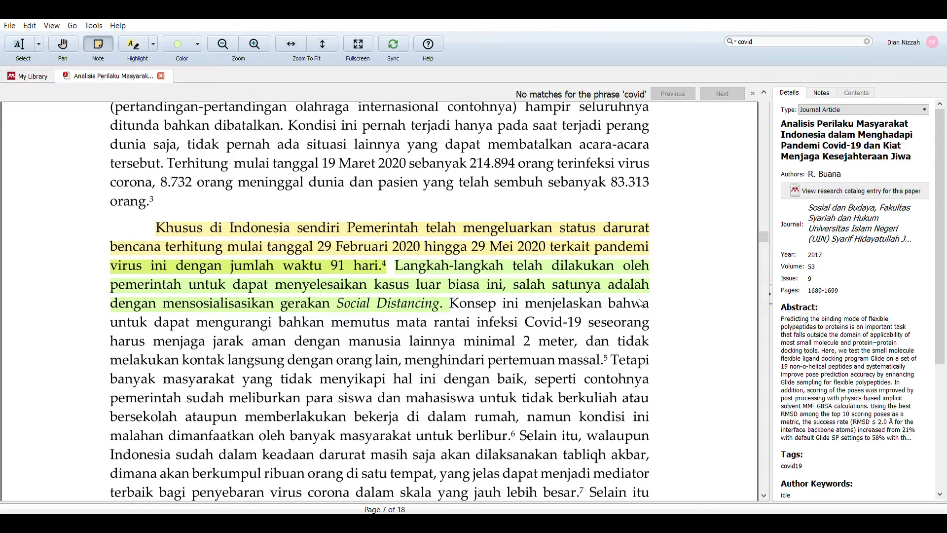
left_click(651, 329)
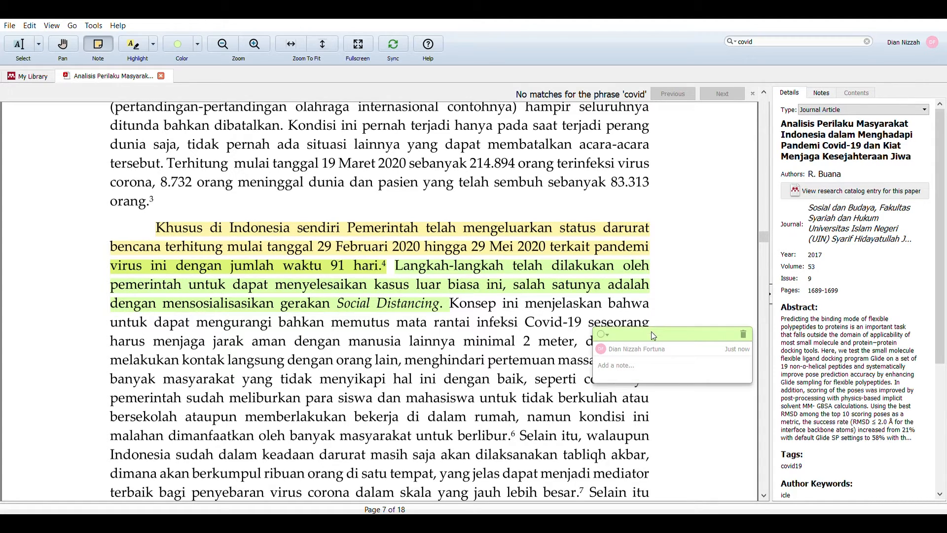
type("covid-19")
left_click(664, 260)
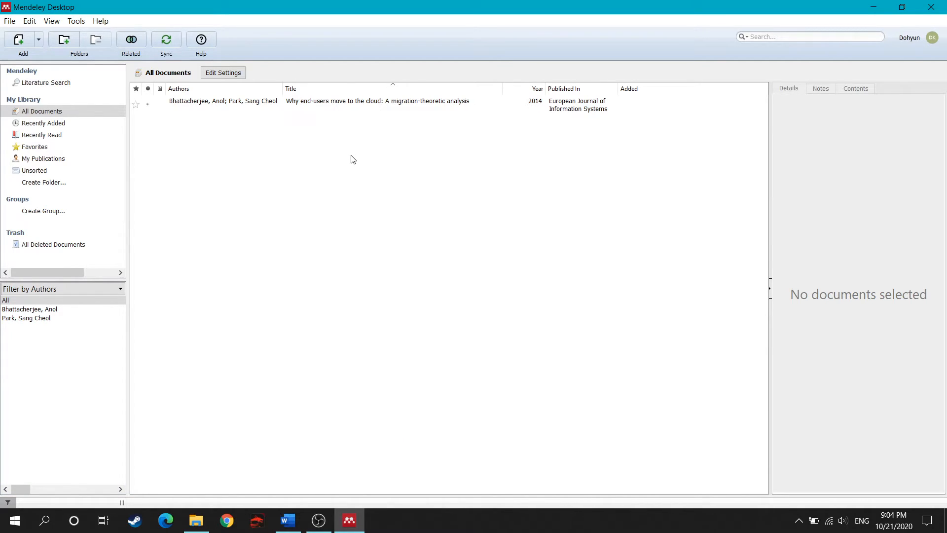
Check Mendeley's tool options for the MS Word plugin, and switch to the Word document
left_click(77, 21)
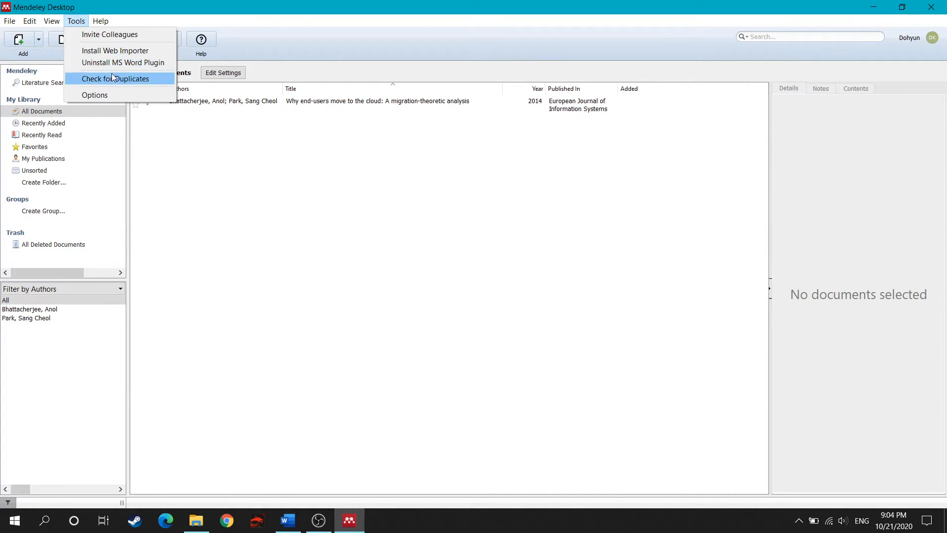
left_click(766, 2)
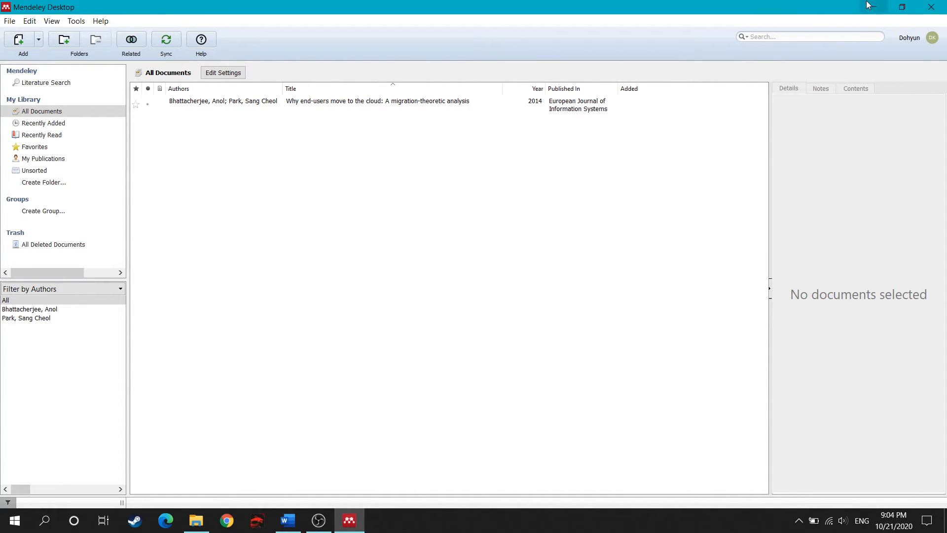
key("alt+Tab")
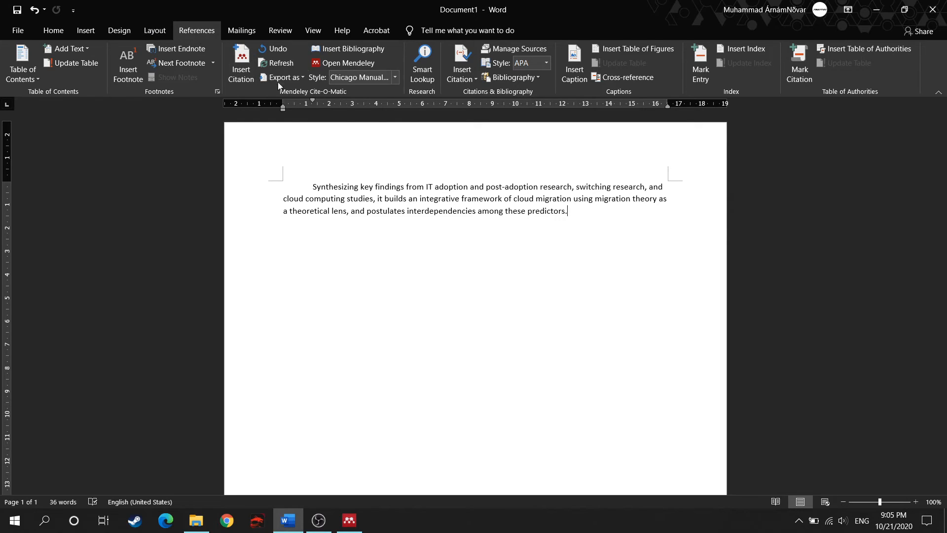
Insert a Mendeley citation of the 2014 article "Why end-users move to the cloud" after the paragraph, searching My Library with "b"
left_click(247, 69)
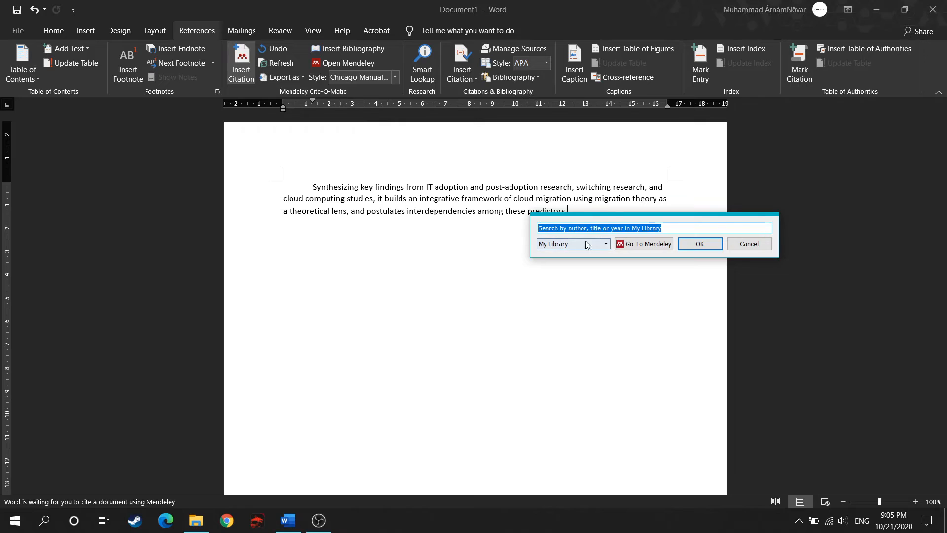
left_click_drag(594, 219, 452, 231)
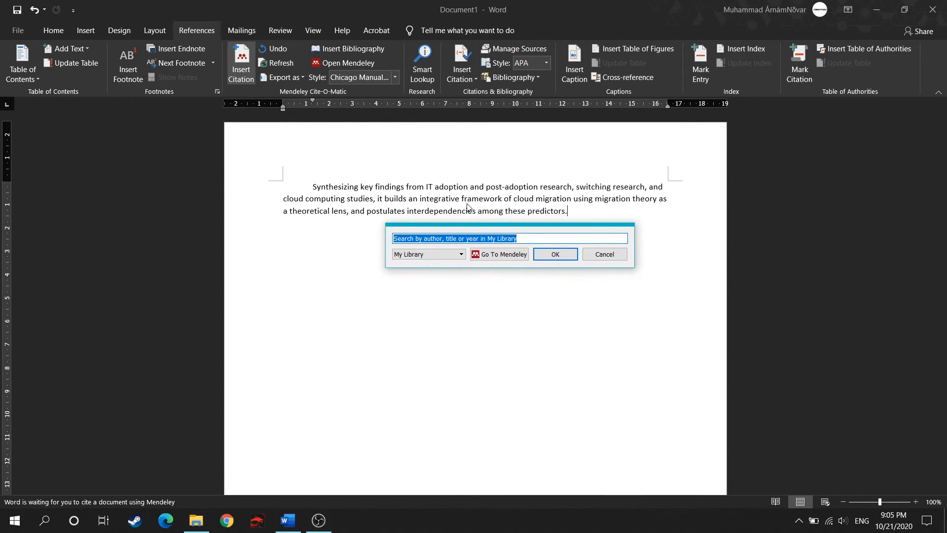
left_click(427, 241)
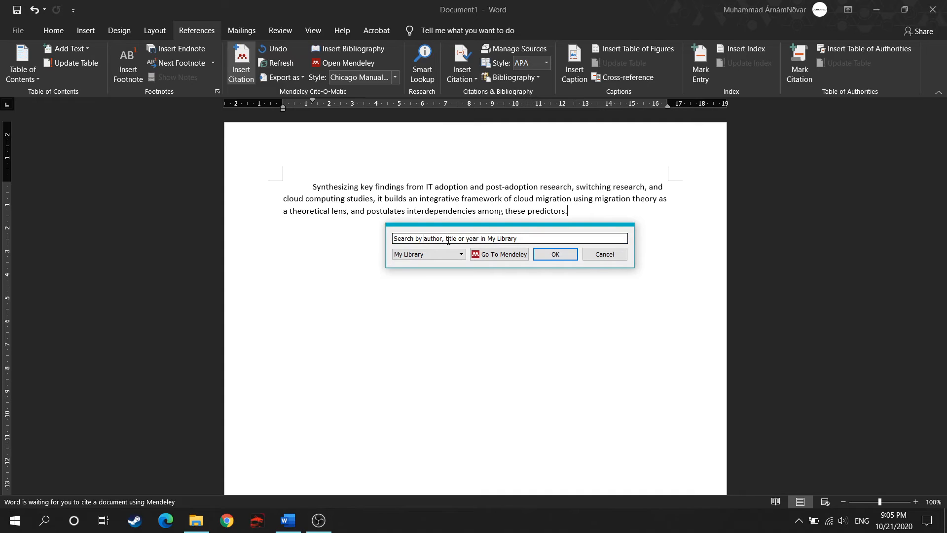
left_click_drag(447, 239, 393, 239)
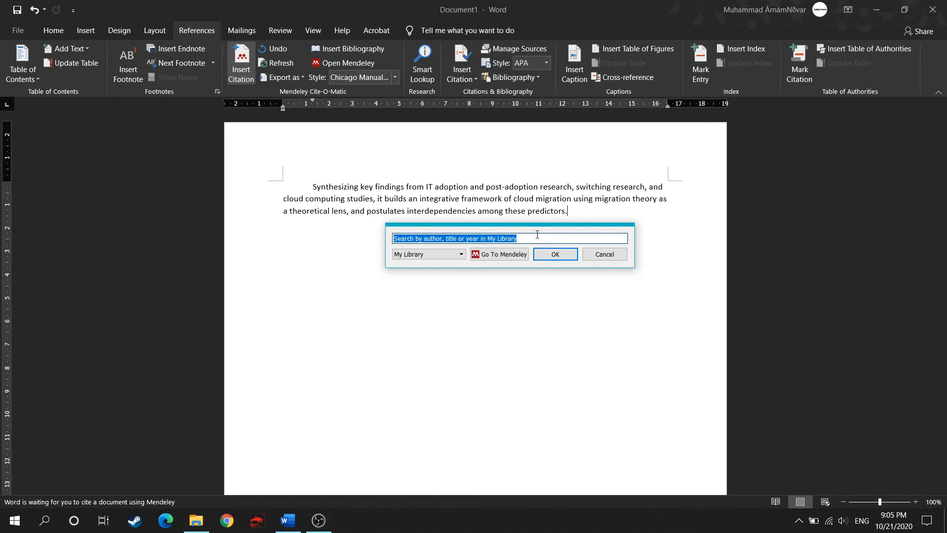
type("b")
left_click(473, 264)
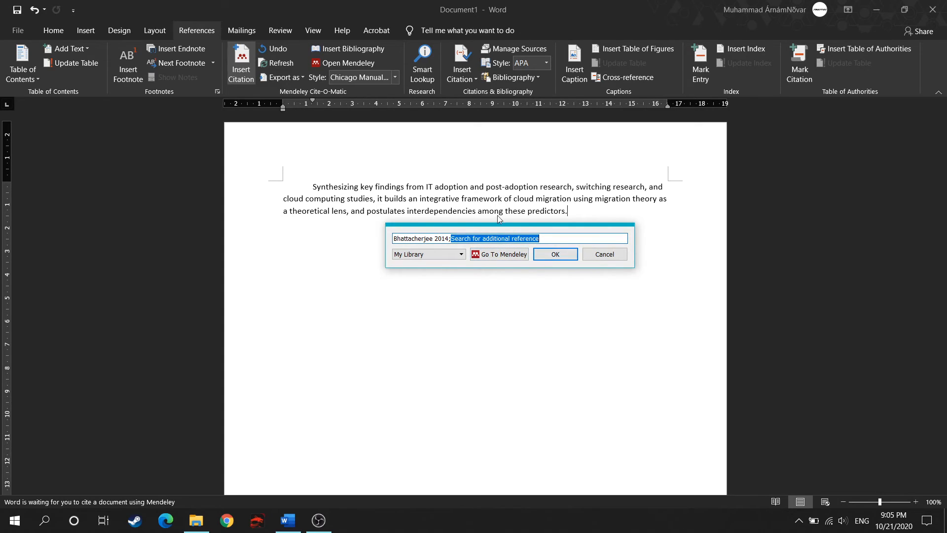
left_click(551, 255)
Start a new paragraph below the citation and insert the Mendeley bibliography there
left_click_drag(568, 212, 570, 219)
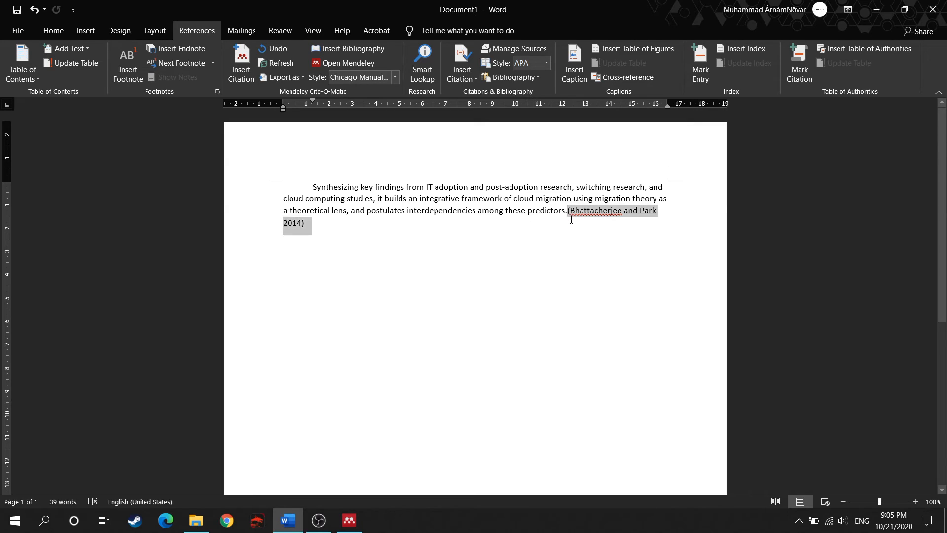
left_click(569, 220)
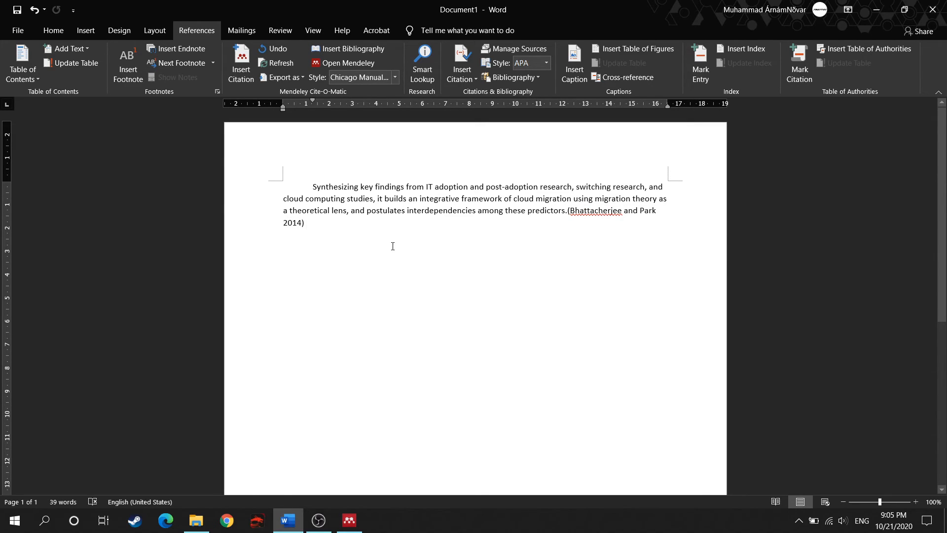
key("Return")
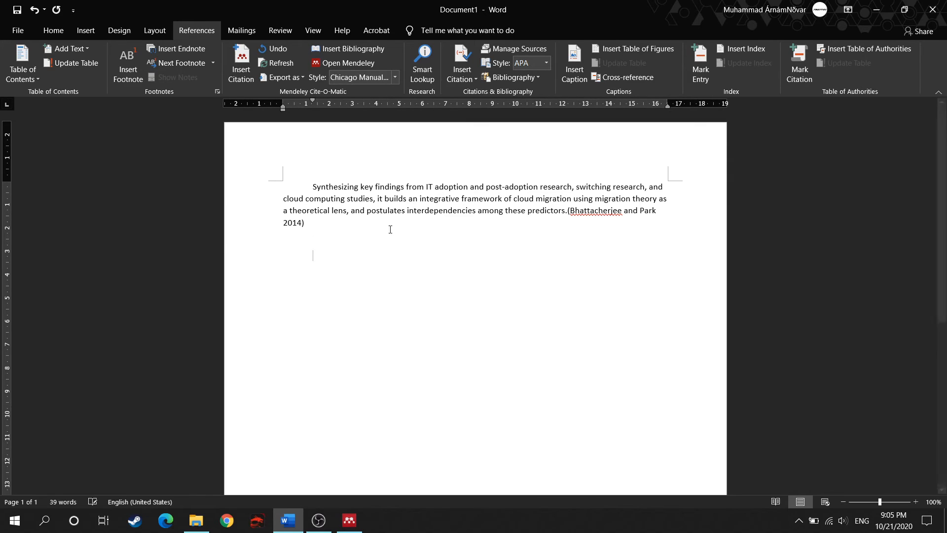
left_click(350, 49)
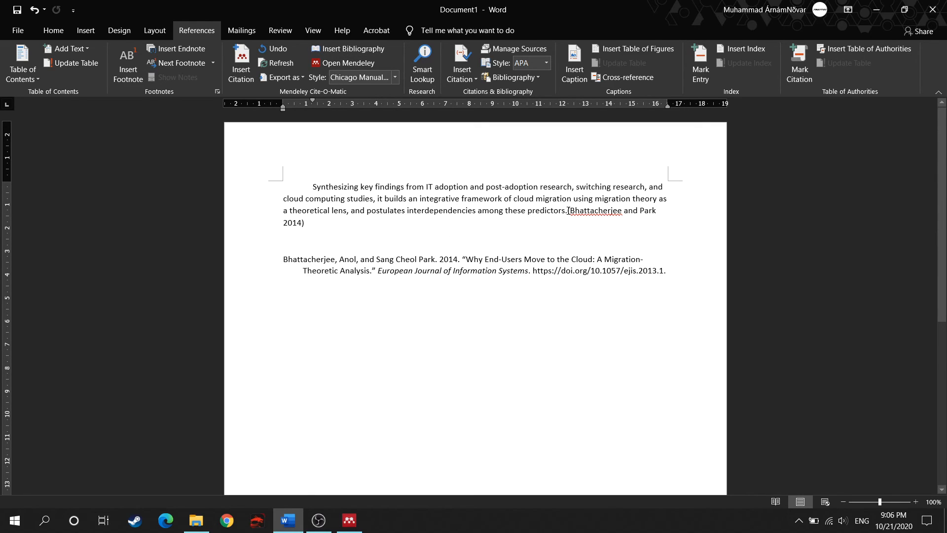
Try the American Medical Association 11th edition and American Sociological Association 6th edition styles on the citation and bibliography
left_click_drag(568, 211, 590, 267)
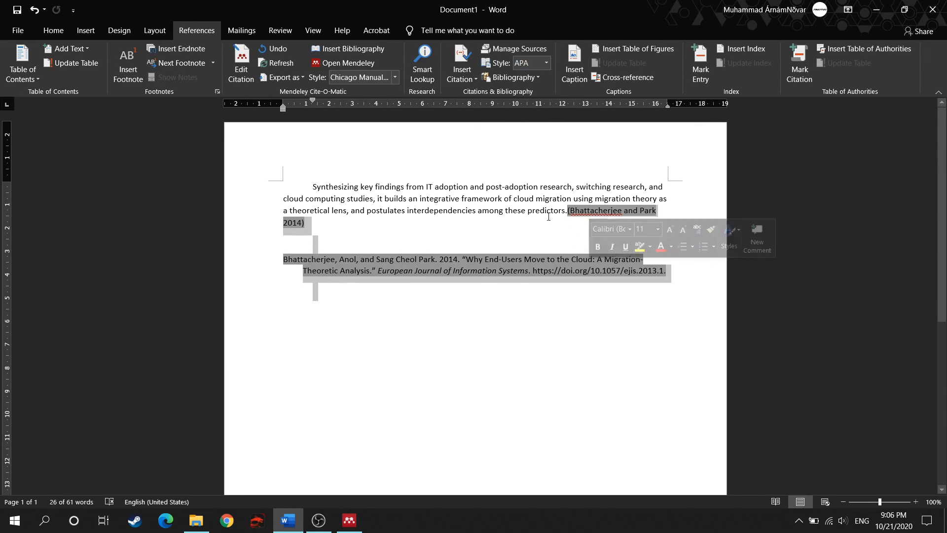
left_click(395, 77)
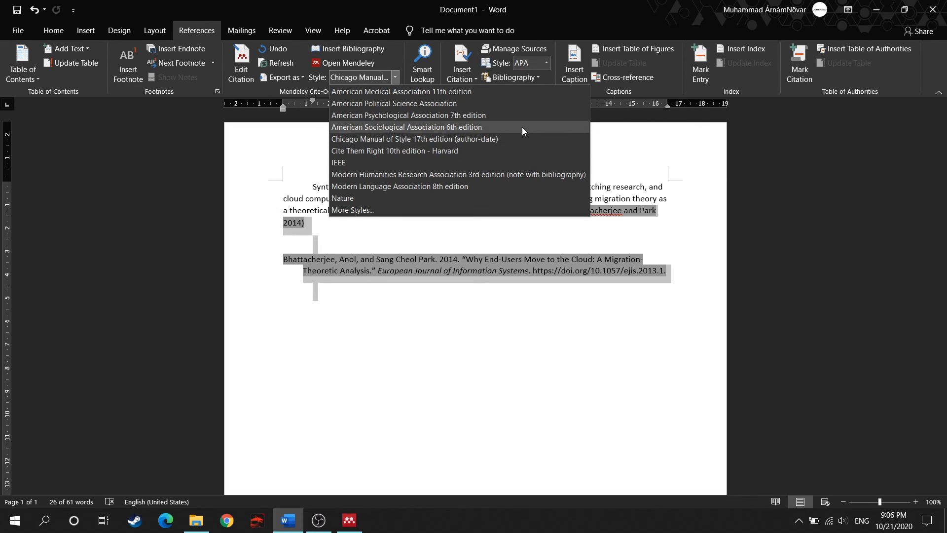
left_click(389, 92)
left_click(397, 76)
left_click(383, 129)
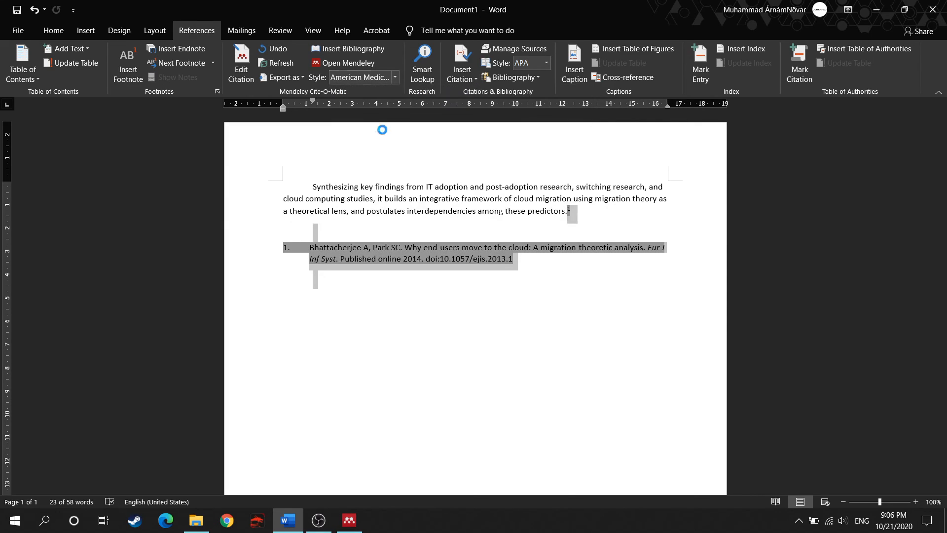
Set the Mendeley citation style to Modern Humanities Research Association 3rd edition (note with bibliography)
left_click(395, 78)
left_click(367, 176)
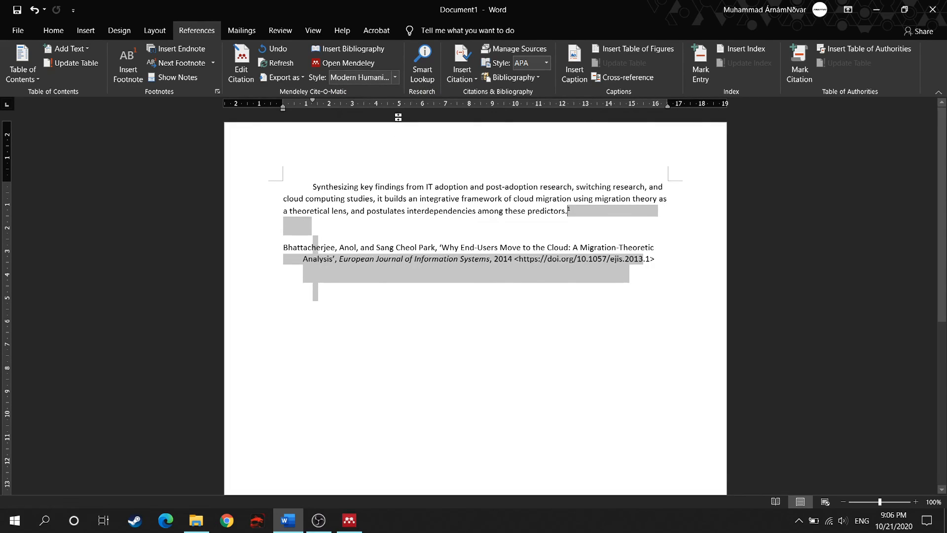
Open Mendeley's catalogue of additional citation styles available for installation
left_click(397, 76)
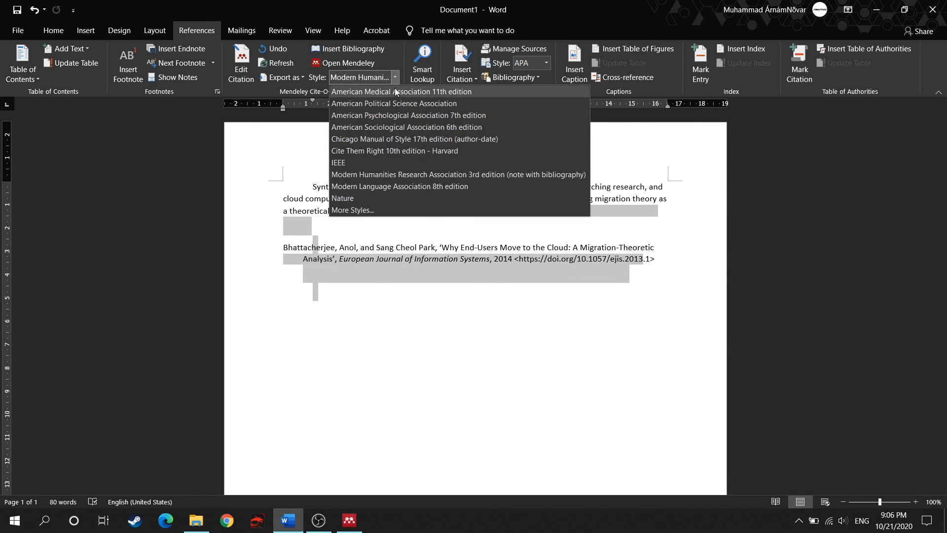
left_click(353, 209)
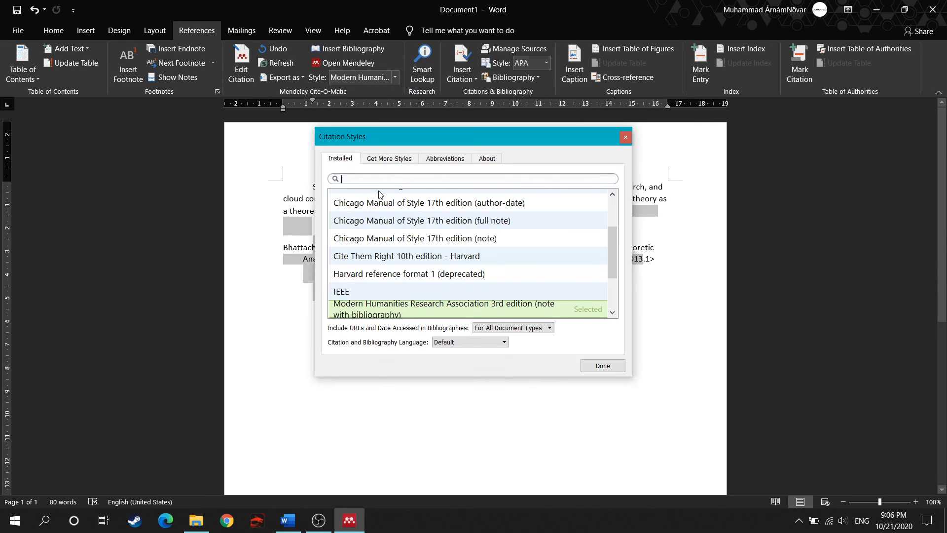
left_click(378, 162)
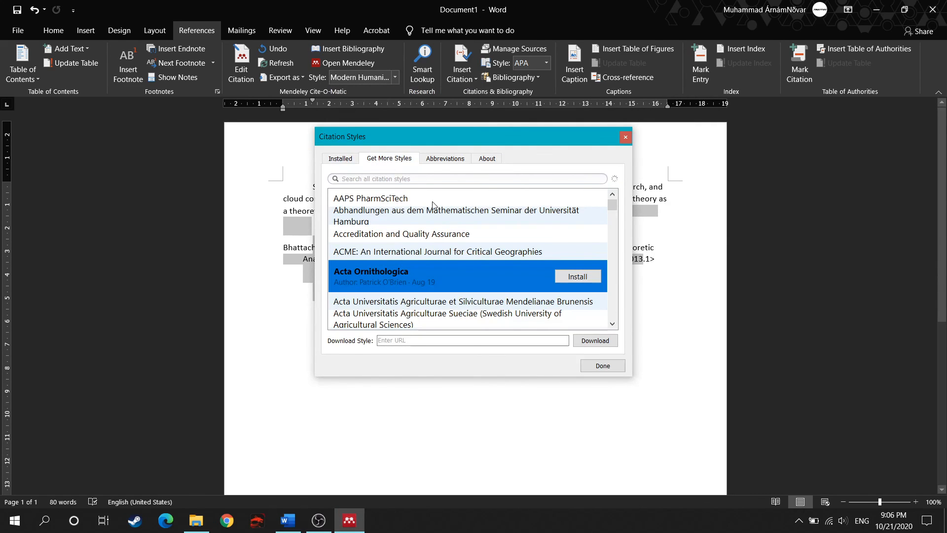